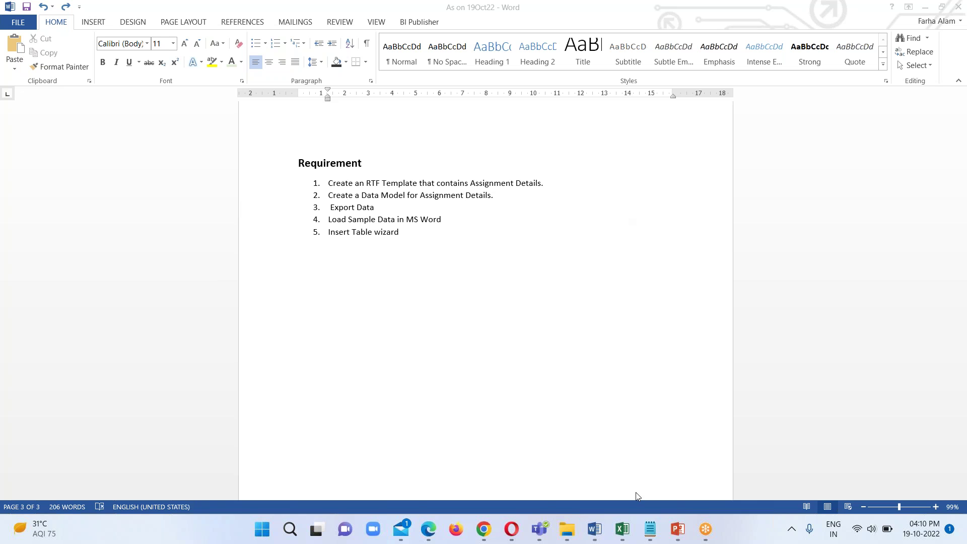
- Bring up the Assignment Sample Table1 19 window from Word's taskbar icon
{"action": "mouse_move", "coordinate": [630, 526]}
- Switch from the Assignment Sample Table1 document to the Oracle Fusion Cloud Applications page in Edge
{"action": "mouse_move", "coordinate": [593, 530]}
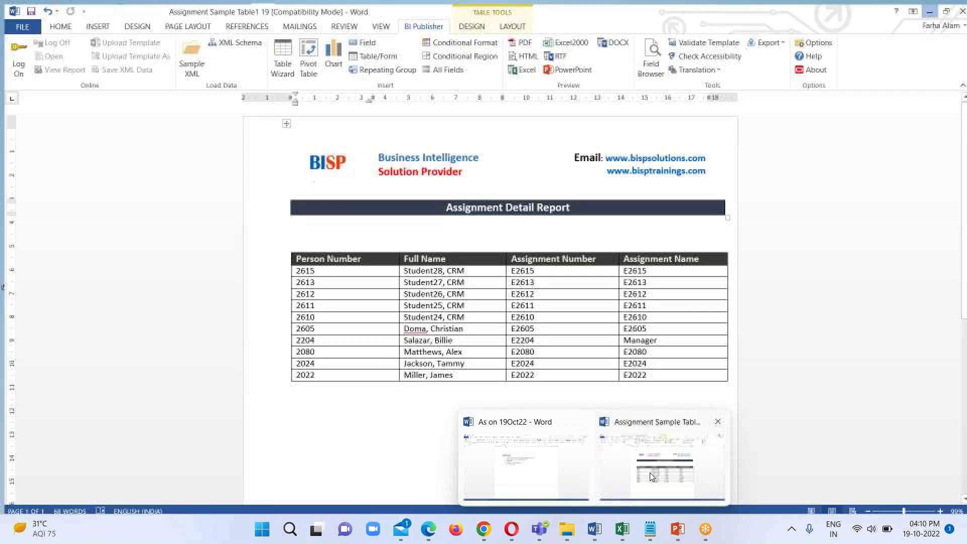
{"action": "left_click", "coordinate": [660, 466]}
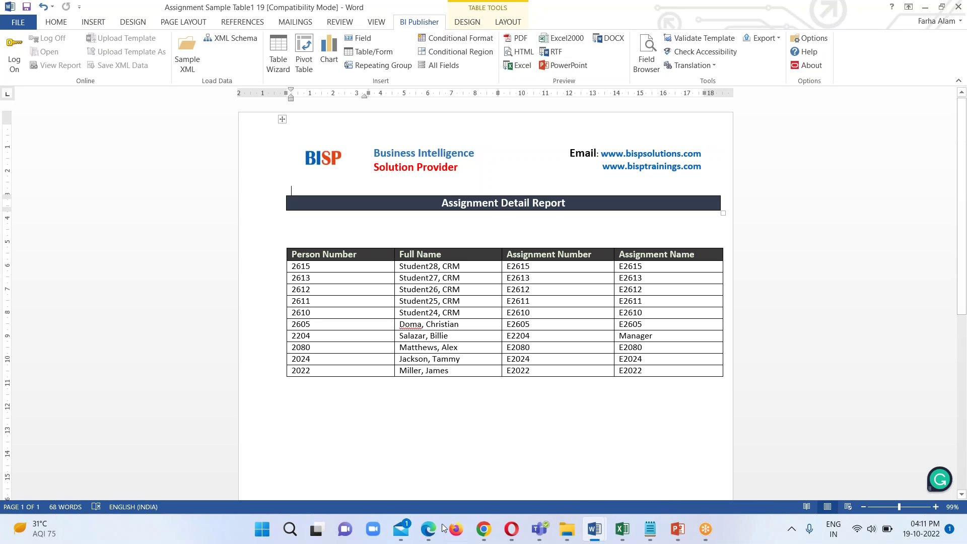
{"action": "mouse_move", "coordinate": [428, 529]}
{"action": "left_click", "coordinate": [497, 465]}
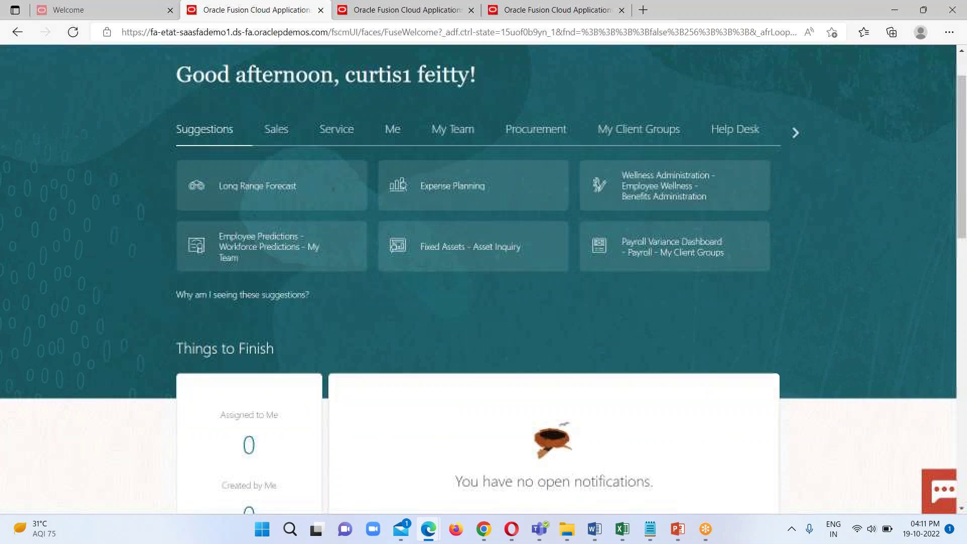
- Browse the analytics catalog via Reports and Analytics and show the Create menu
{"action": "scroll", "coordinate": [243, 310], "scroll_direction": "down", "scroll_amount": 10}
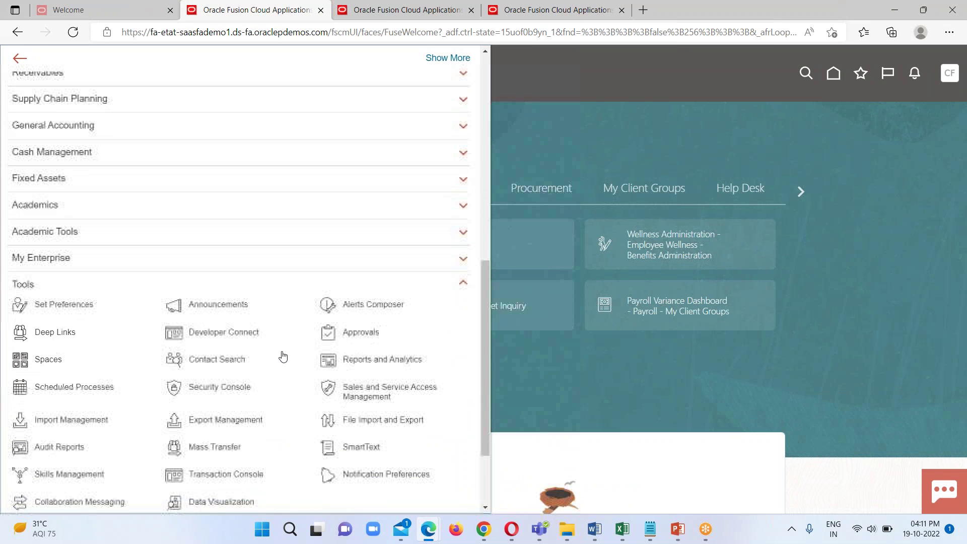
{"action": "left_click", "coordinate": [353, 361]}
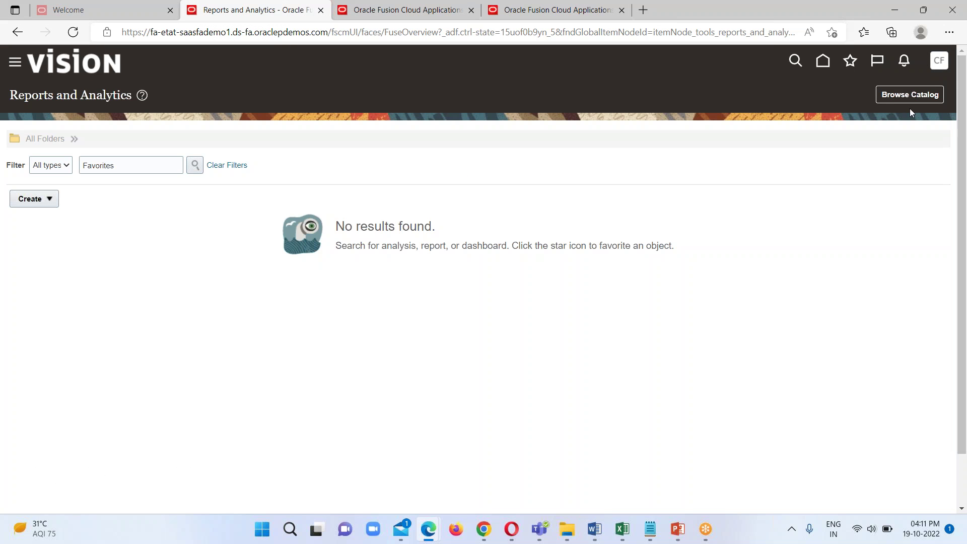
{"action": "left_click", "coordinate": [887, 95]}
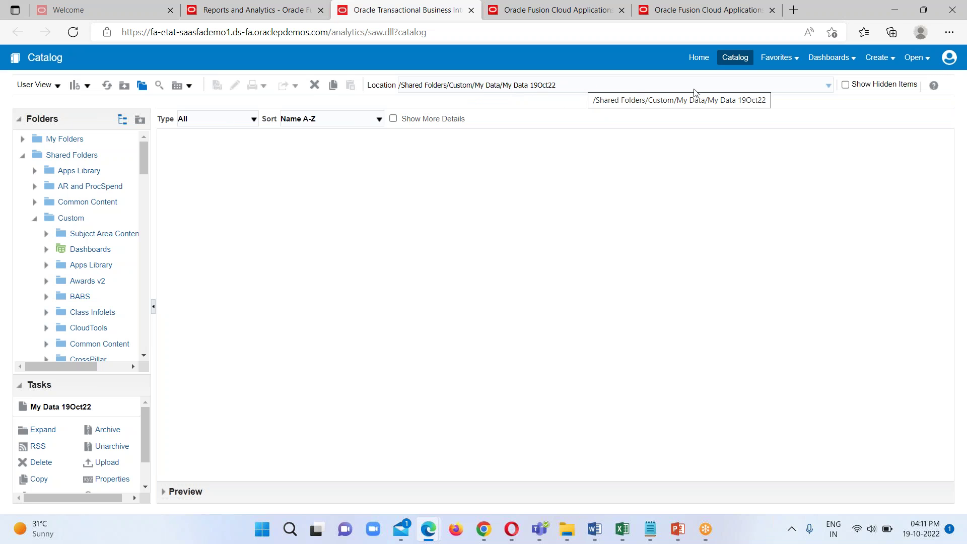
{"action": "left_click", "coordinate": [878, 60]}
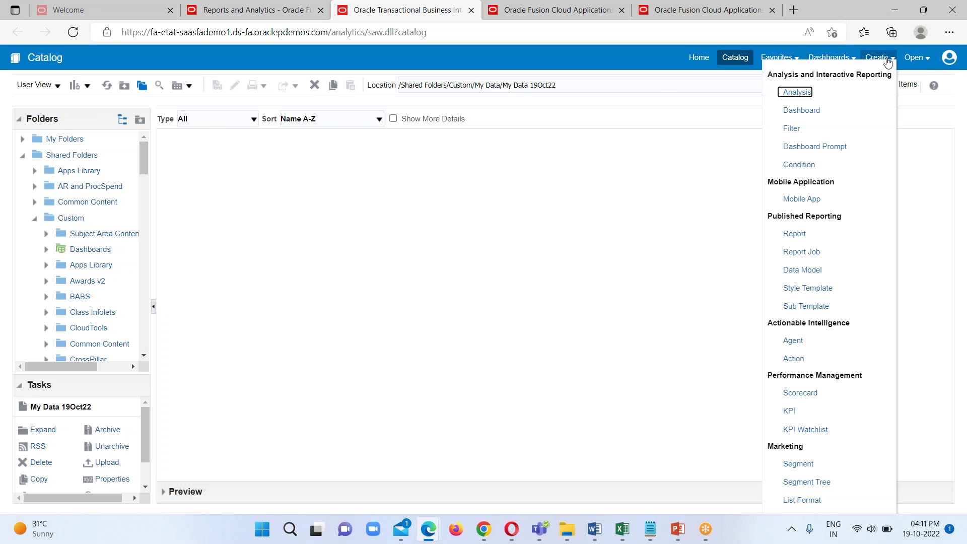
- Create a new data model and add a SQL Query data set to it
{"action": "left_click", "coordinate": [795, 277]}
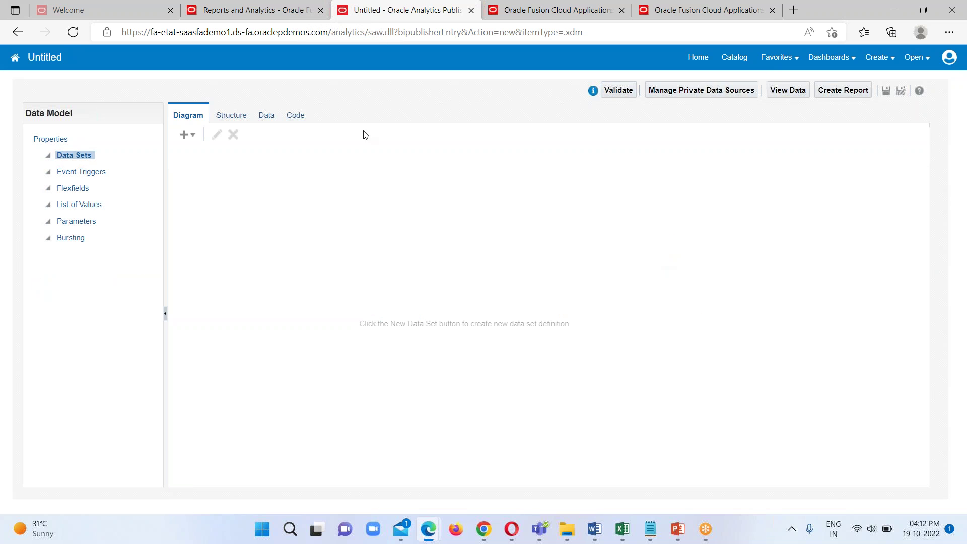
{"action": "left_click", "coordinate": [192, 136]}
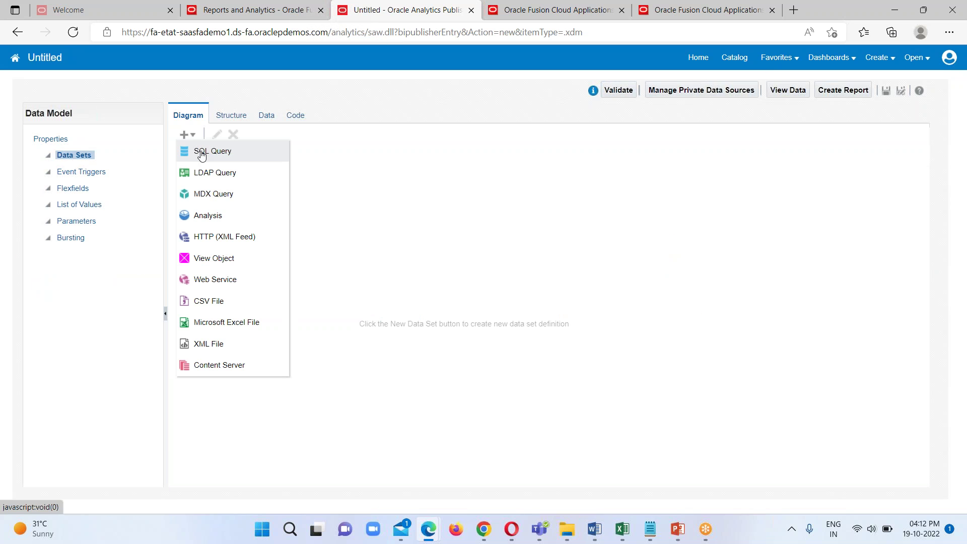
{"action": "left_click", "coordinate": [202, 152]}
{"action": "left_click", "coordinate": [460, 186]}
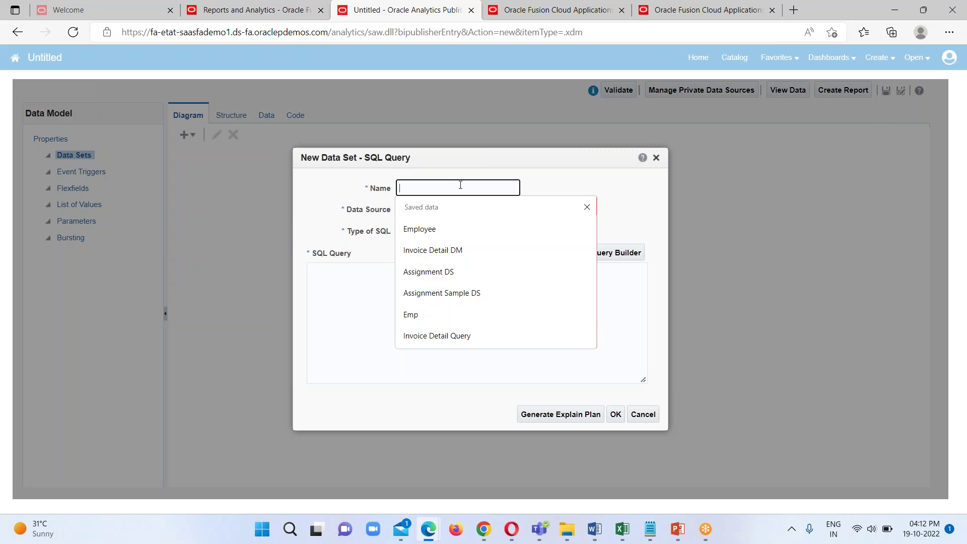
- Name the data set 'Assignment Details' and choose ApplicationDB_HCM as its data source
{"action": "type", "text": "Assignment "}
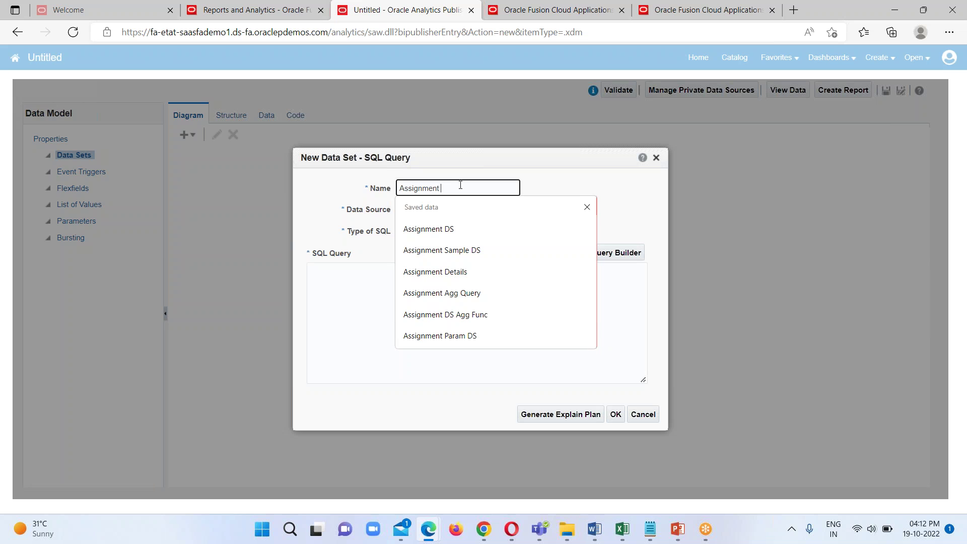
{"action": "type", "text": "Sample"}
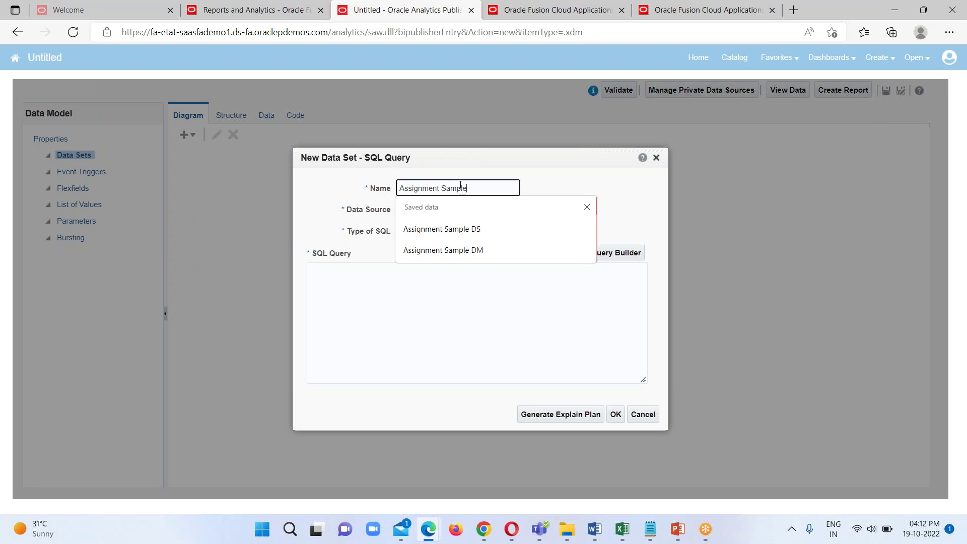
{"action": "key", "text": "BackSpace"}
{"action": "key", "text": "BackSpace"}
{"action": "key", "text": "BackSpace"}
{"action": "key", "text": "BackSpace"}
{"action": "key", "text": "BackSpace"}
{"action": "key", "text": "BackSpace"}
{"action": "type", "text": "Details"}
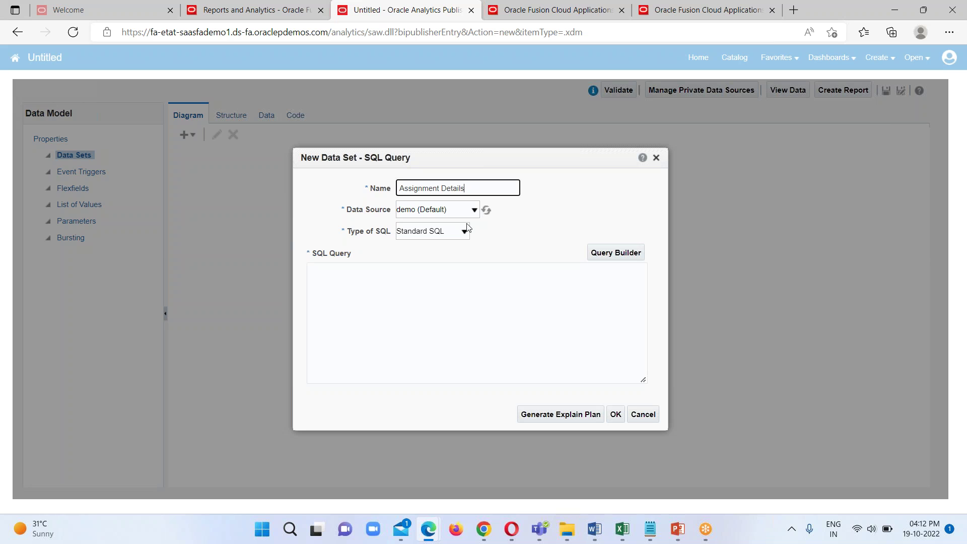
{"action": "type", "text": "Tab"}
{"action": "key", "text": "BackSpace"}
{"action": "key", "text": "BackSpace"}
{"action": "key", "text": "BackSpace"}
{"action": "key", "text": "BackSpace"}
{"action": "left_click", "coordinate": [474, 210]}
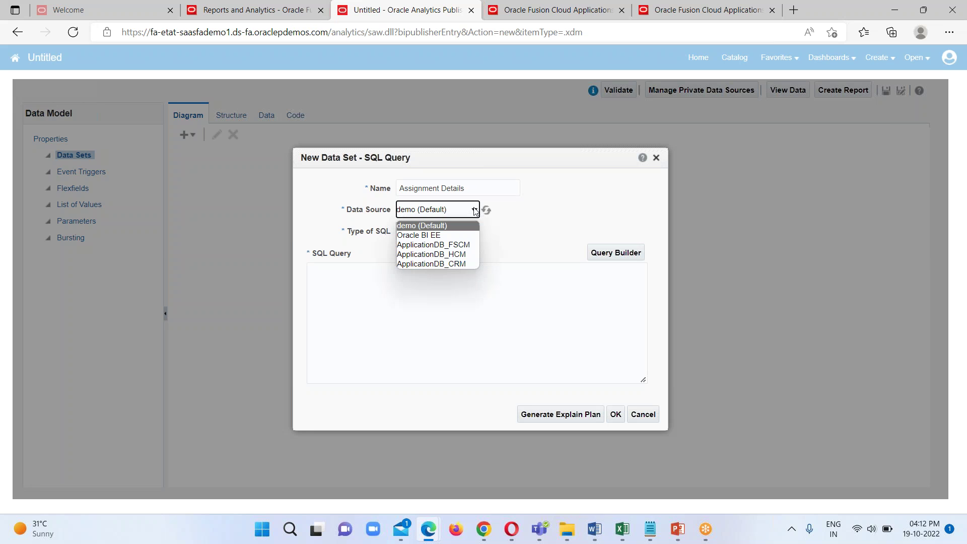
{"action": "left_click", "coordinate": [449, 255]}
{"action": "left_click", "coordinate": [351, 287]}
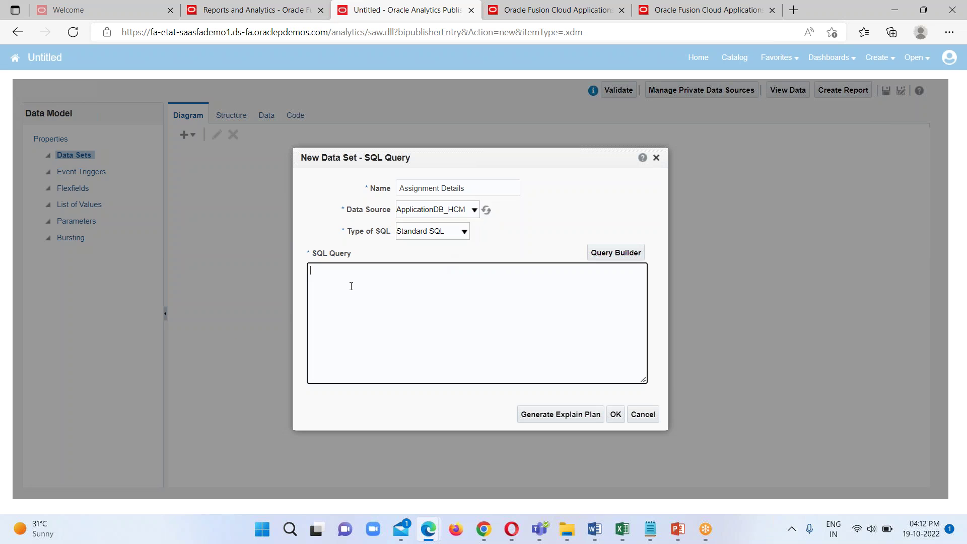
- Copy all the SQL text from the Sample Table Query1 19 Notepad file, then return to the query box
{"action": "left_click", "coordinate": [650, 529]}
{"action": "left_click", "coordinate": [650, 474]}
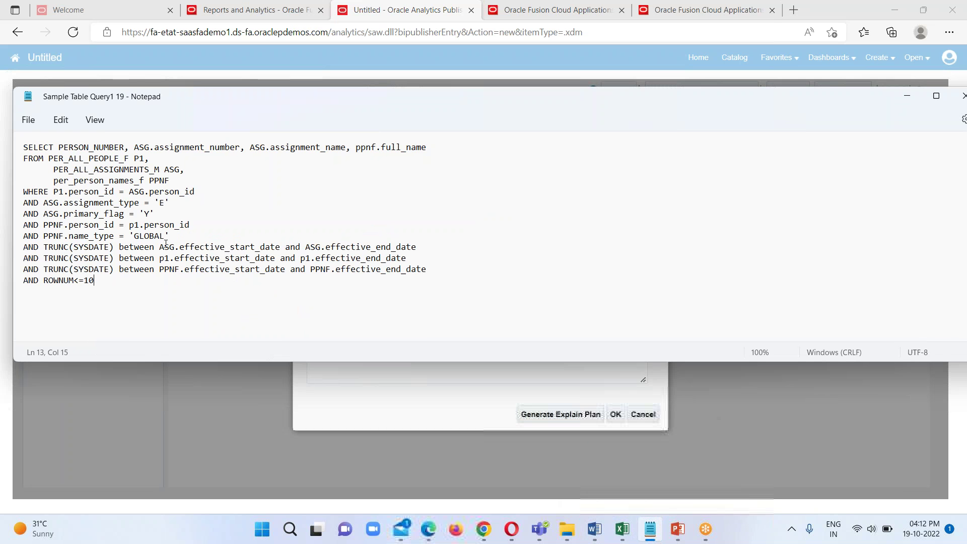
{"action": "left_click", "coordinate": [19, 150]}
{"action": "left_click", "coordinate": [60, 214]}
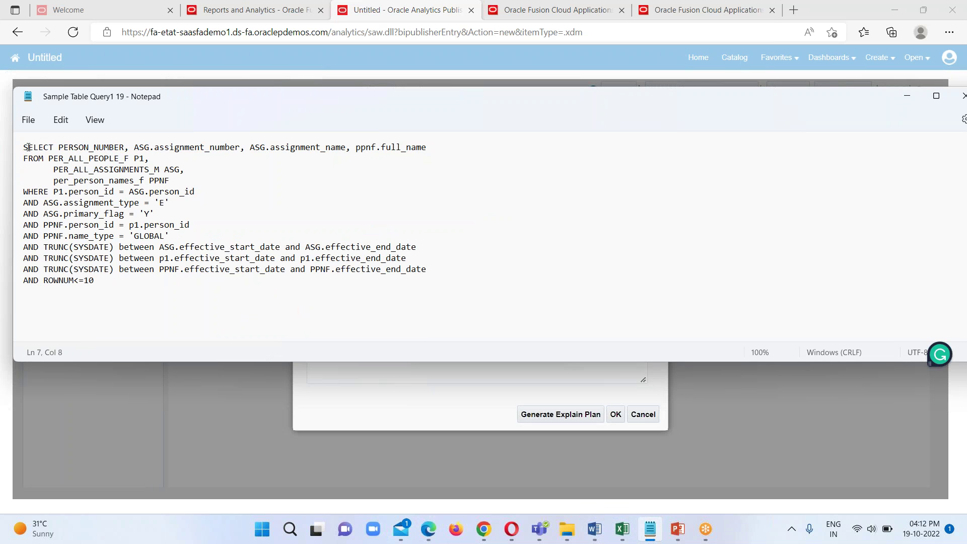
{"action": "left_click_drag", "start_coordinate": [25, 146], "coordinate": [94, 280]}
{"action": "key", "text": "ctrl+c"}
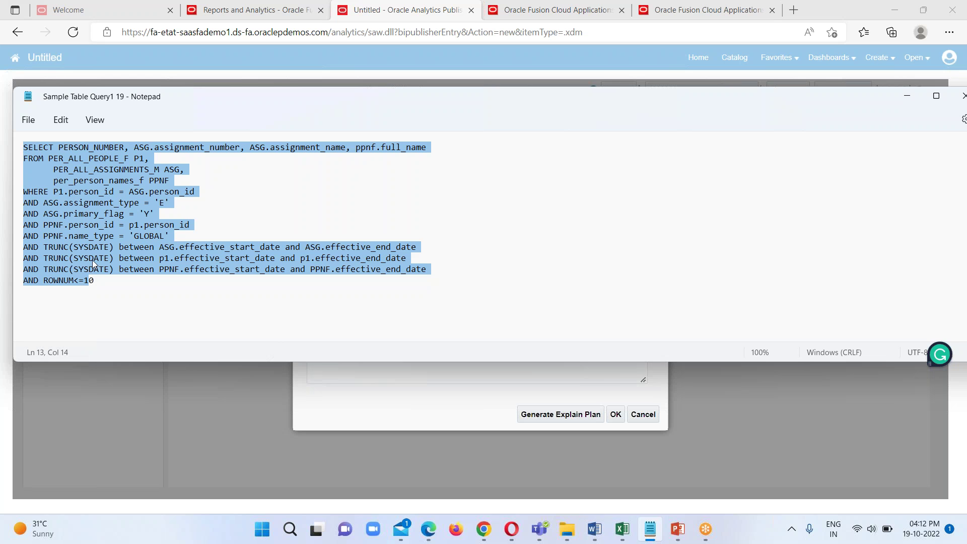
{"action": "right_click", "coordinate": [84, 211]}
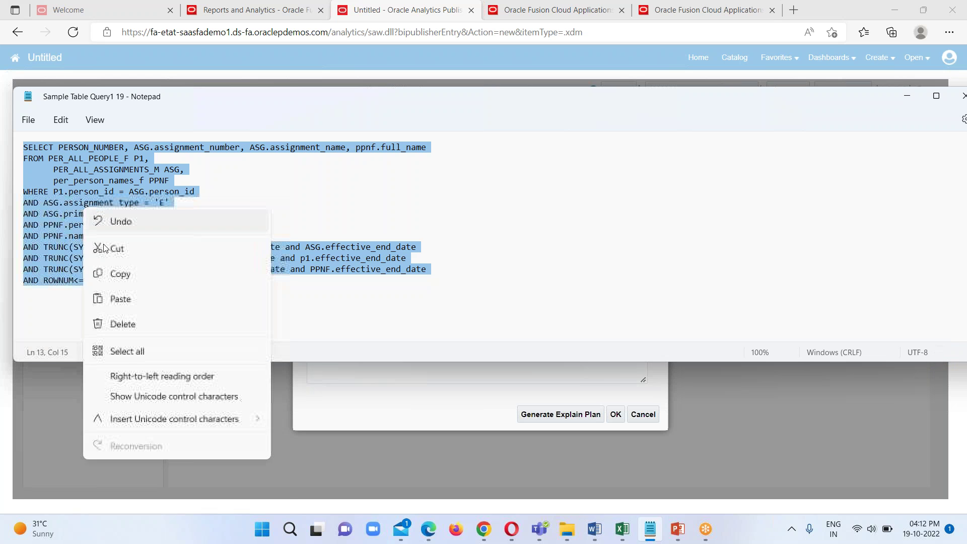
{"action": "left_click", "coordinate": [120, 273]}
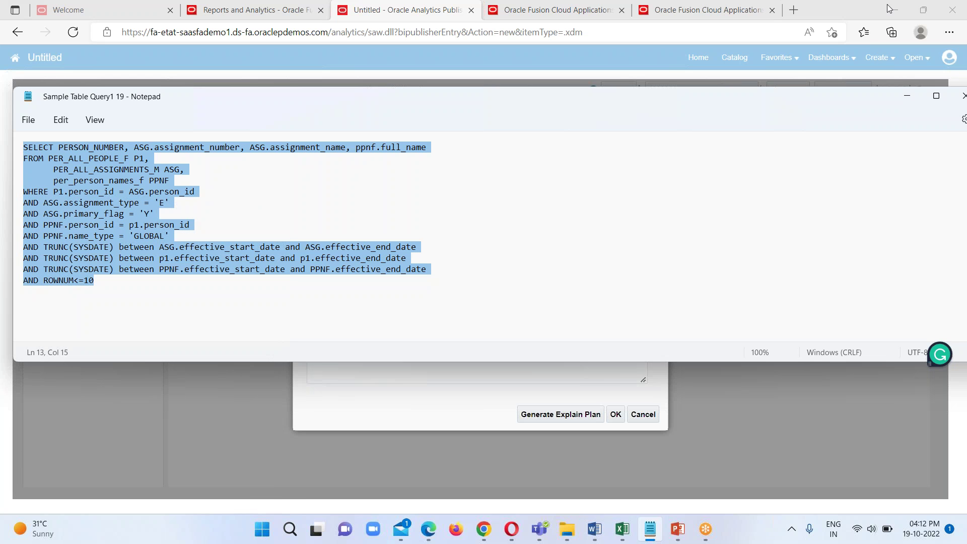
{"action": "left_click", "coordinate": [908, 96]}
{"action": "left_click", "coordinate": [319, 265]}
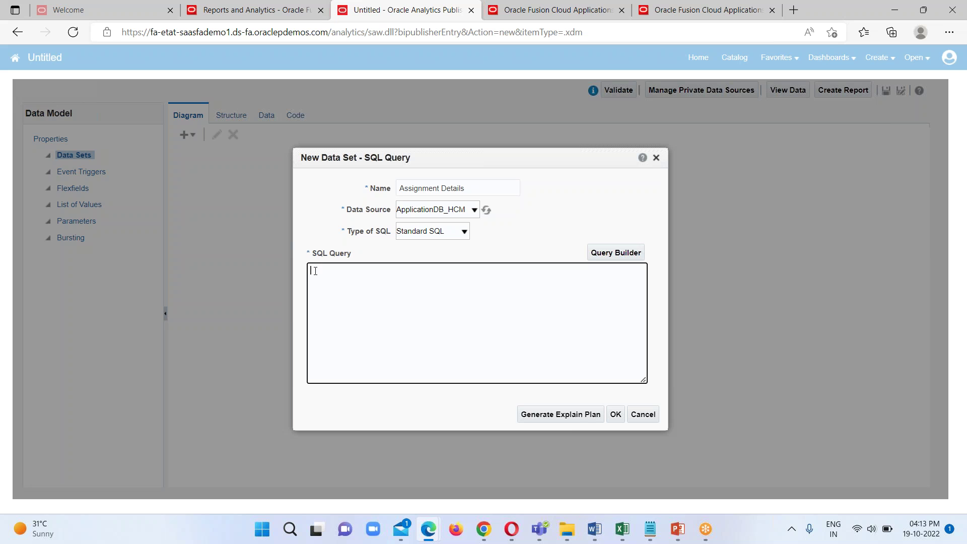
{"action": "right_click", "coordinate": [320, 265]}
- Paste the assignment SQL query, ending AND ROWNUM<=10, and confirm the data set
{"action": "left_click", "coordinate": [361, 302]}
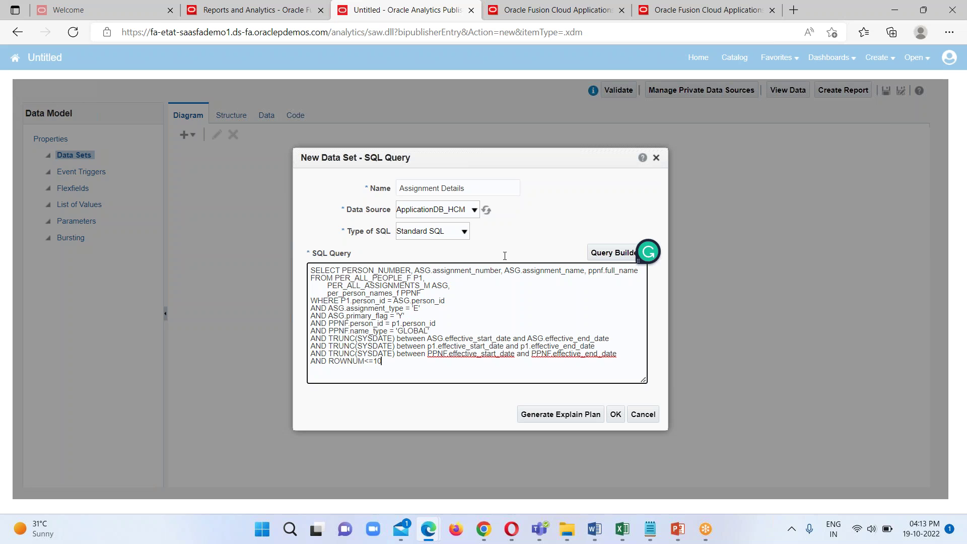
{"action": "left_click", "coordinate": [616, 415]}
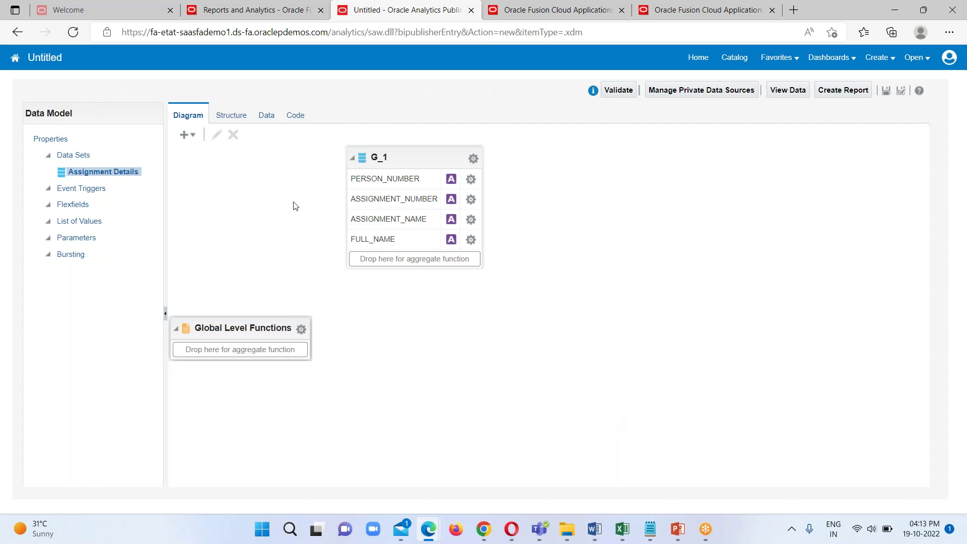
- Preview the data model's sample data as a table with 50 rows requested
{"action": "left_click", "coordinate": [416, 153]}
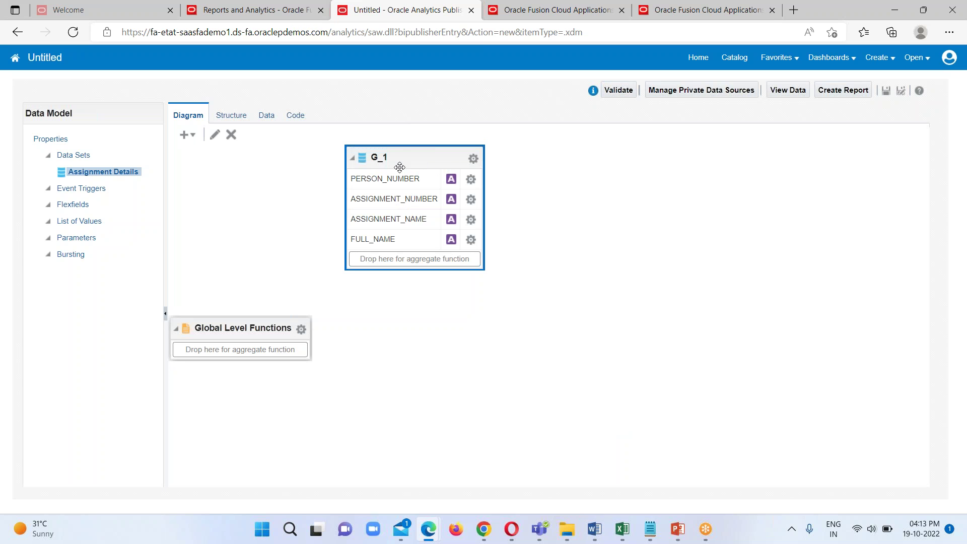
{"action": "left_click", "coordinate": [788, 92]}
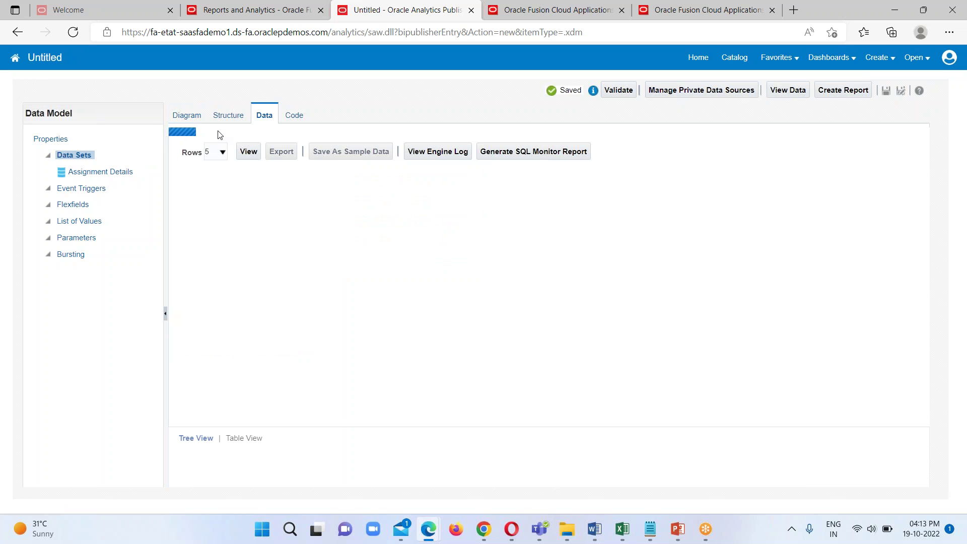
{"action": "left_click", "coordinate": [249, 144]}
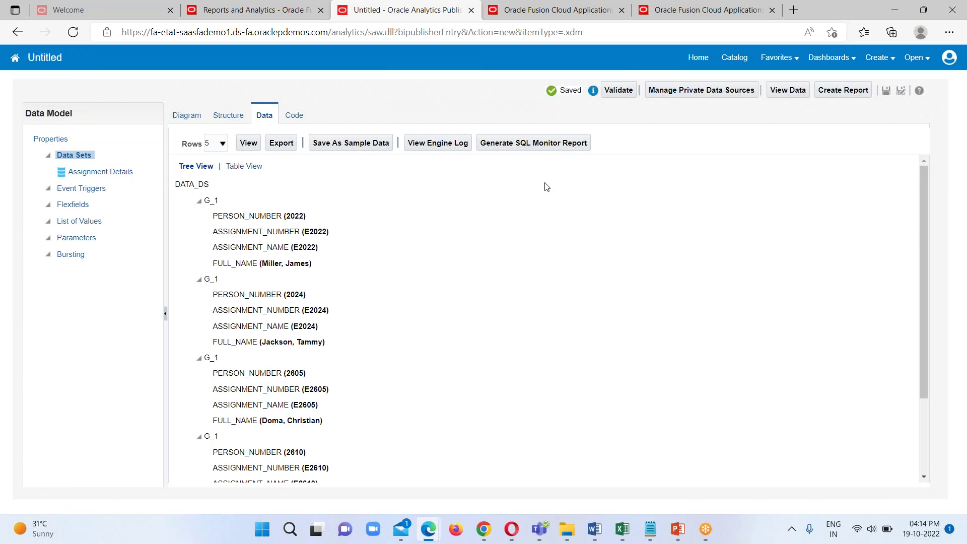
{"action": "scroll", "coordinate": [548, 194], "scroll_direction": "down", "scroll_amount": 3}
{"action": "scroll", "coordinate": [573, 290], "scroll_direction": "up", "scroll_amount": 3}
{"action": "left_click", "coordinate": [223, 144]}
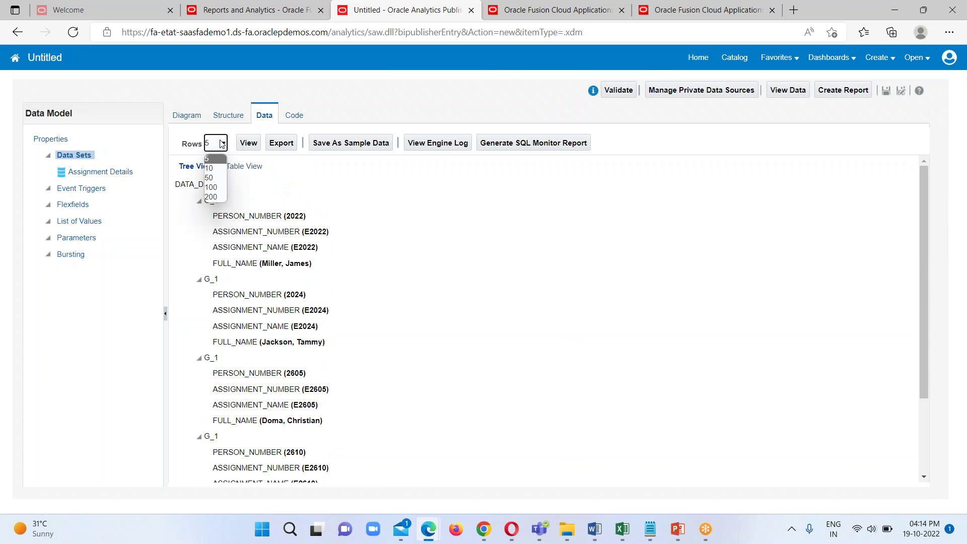
{"action": "left_click", "coordinate": [222, 175]}
{"action": "left_click", "coordinate": [249, 143]}
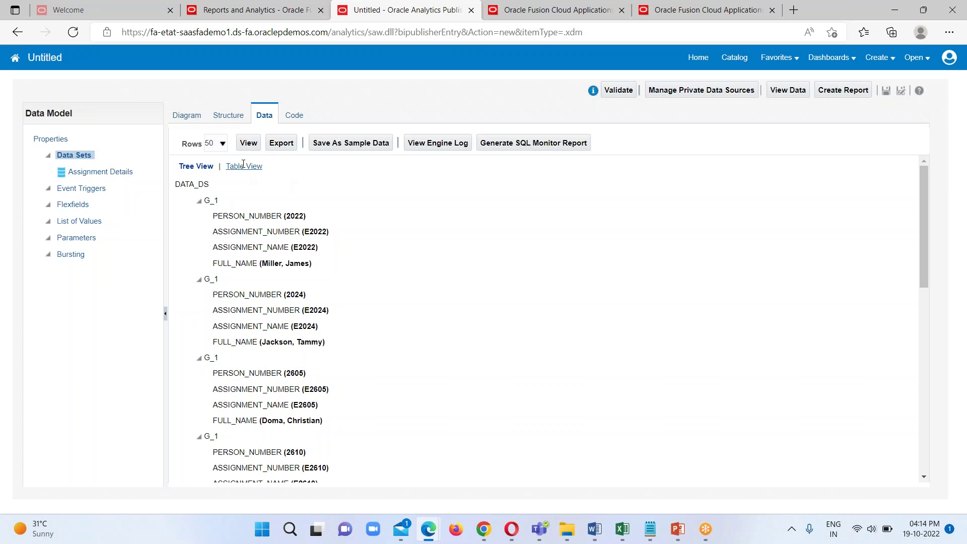
{"action": "left_click", "coordinate": [243, 165]}
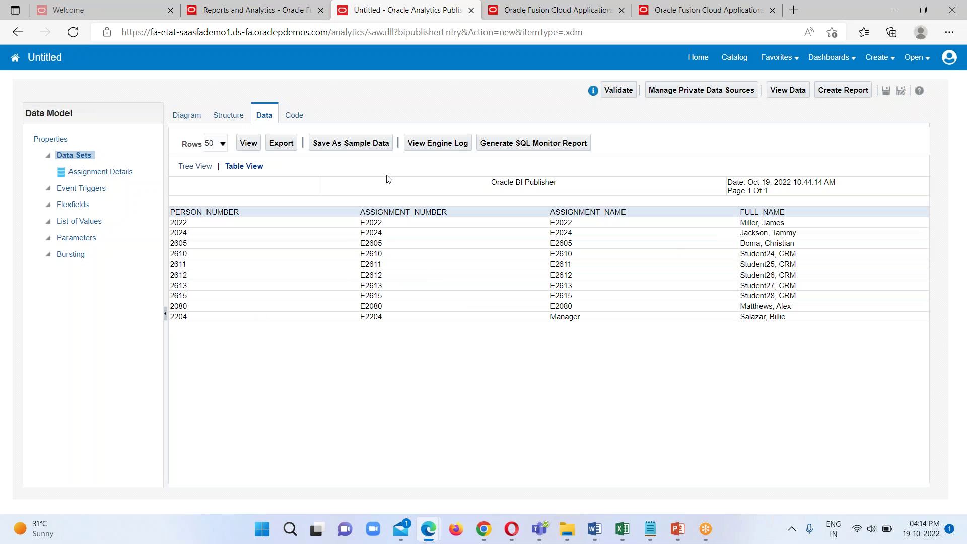
- Reopen the Assignment Details data set in the Edit Data Set dialog from the diagram
{"action": "left_click", "coordinate": [183, 117]}
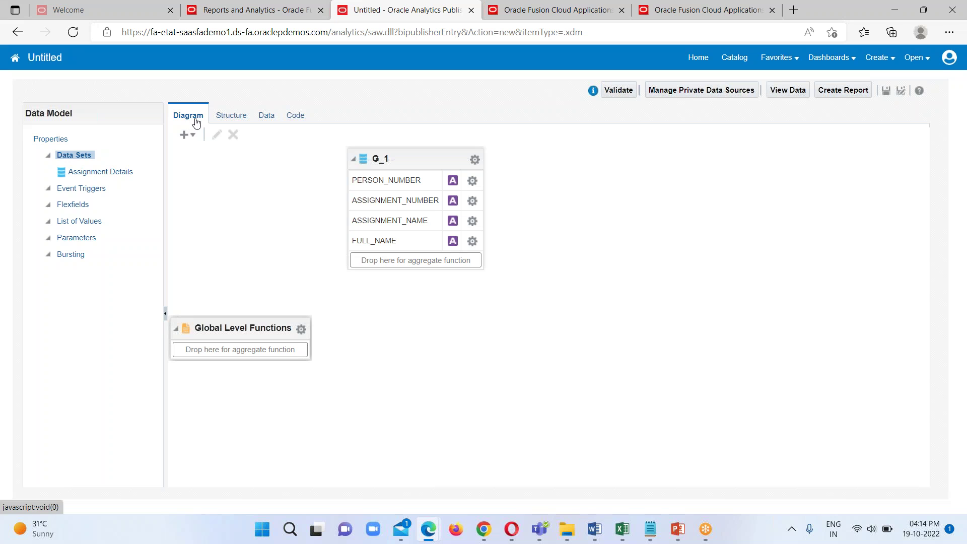
{"action": "left_click", "coordinate": [429, 152]}
{"action": "left_click", "coordinate": [217, 135]}
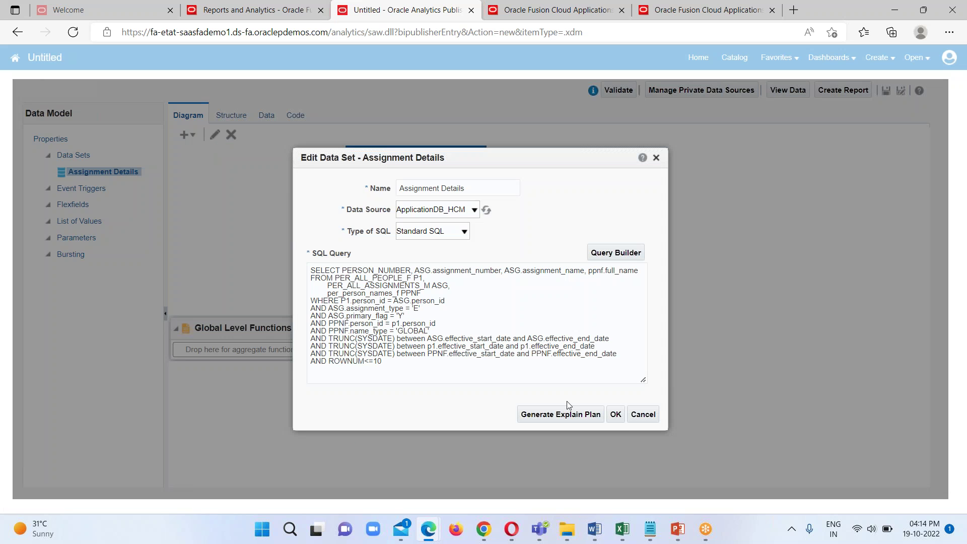
- Close the editor and view the output as a 50-row table showing ten assignment records
{"action": "left_click", "coordinate": [618, 416]}
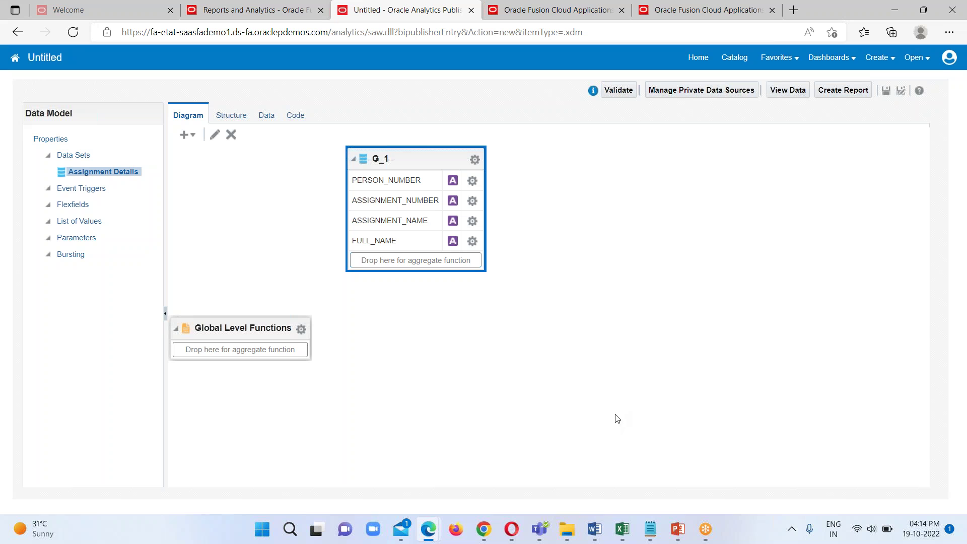
{"action": "left_click", "coordinate": [790, 90]}
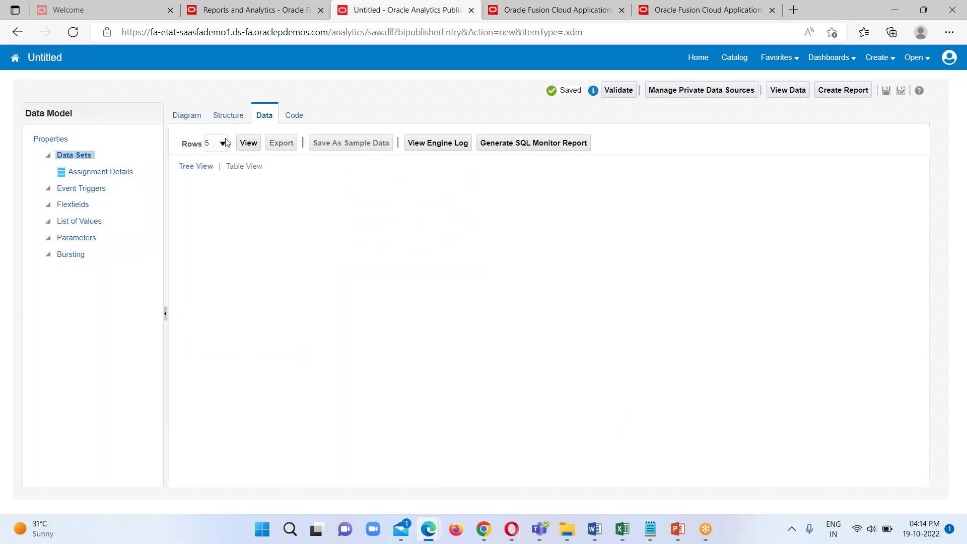
{"action": "left_click", "coordinate": [222, 143]}
{"action": "left_click", "coordinate": [213, 178]}
{"action": "left_click", "coordinate": [254, 145]}
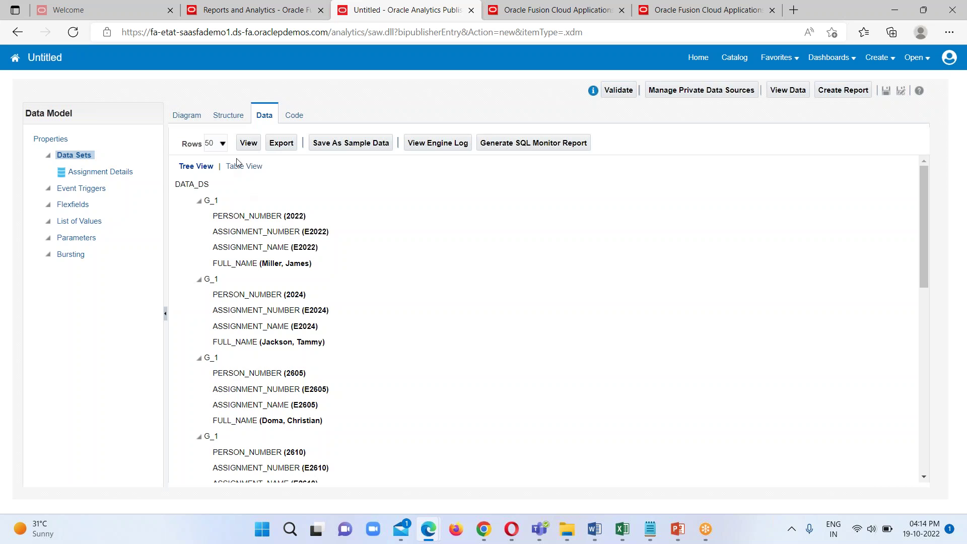
{"action": "left_click", "coordinate": [238, 165]}
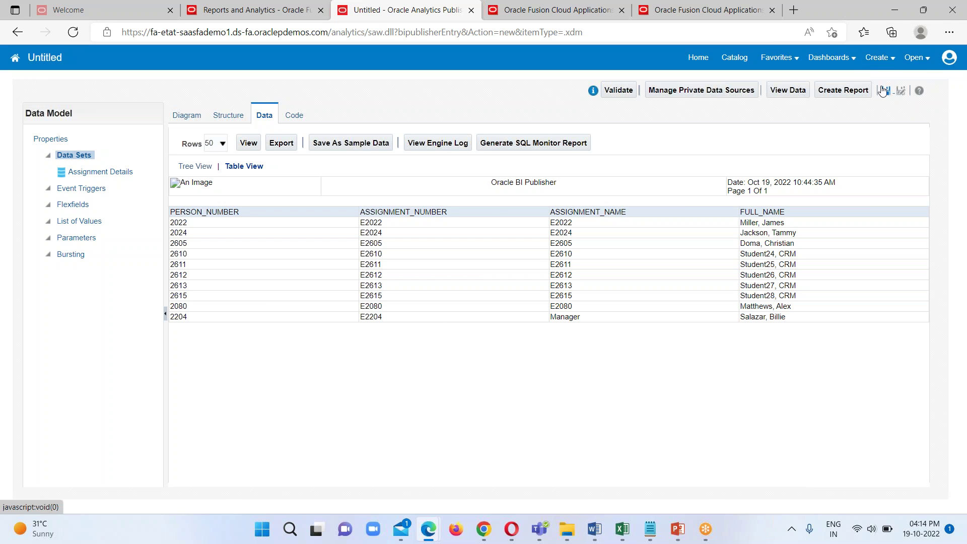
{"action": "left_click", "coordinate": [884, 101]}
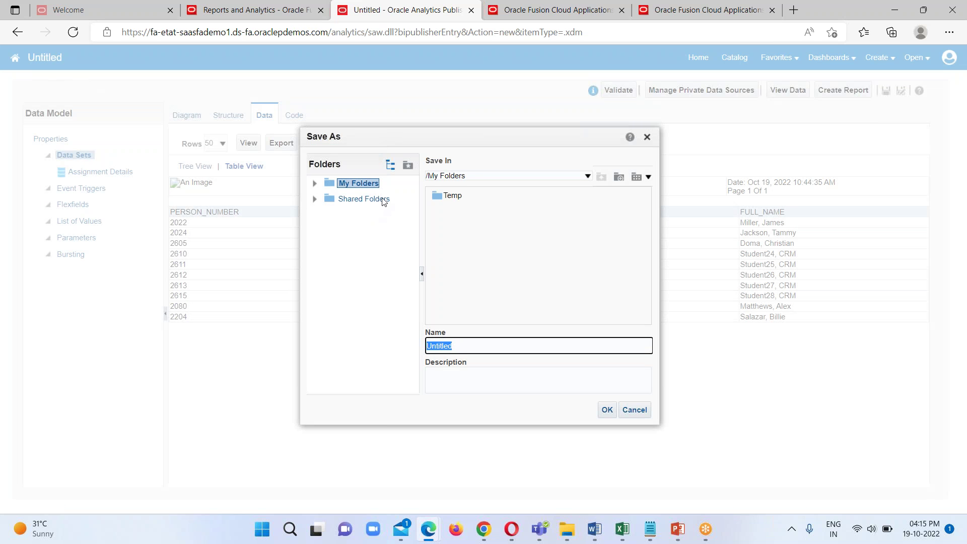
- Choose Shared Folders > Custom > My Data > My Data 19Oct22 as the save location
{"action": "left_click", "coordinate": [384, 201]}
{"action": "left_click", "coordinate": [314, 200]}
{"action": "left_click", "coordinate": [365, 263]}
{"action": "left_click", "coordinate": [327, 262]}
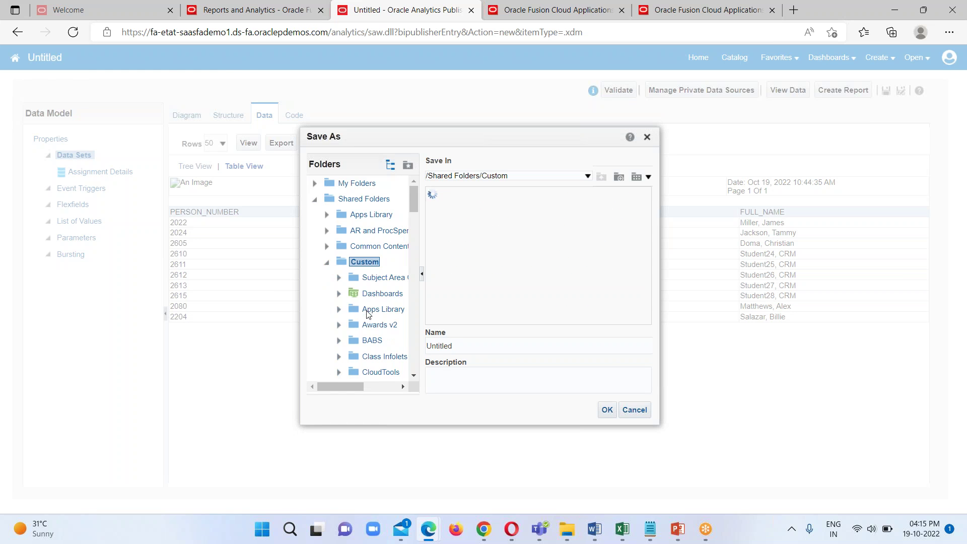
{"action": "scroll", "coordinate": [368, 313], "scroll_direction": "down", "scroll_amount": 10}
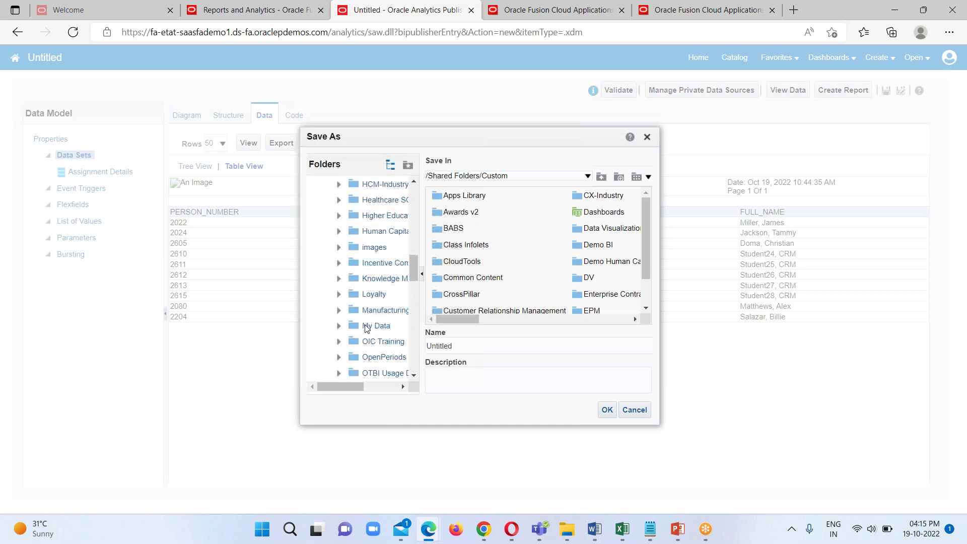
{"action": "left_click", "coordinate": [376, 320]}
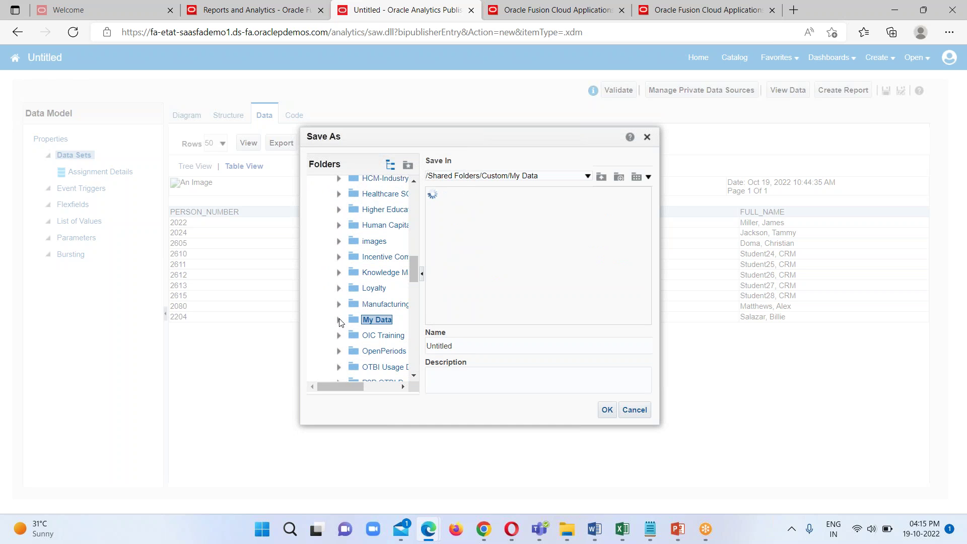
{"action": "left_click", "coordinate": [339, 320]}
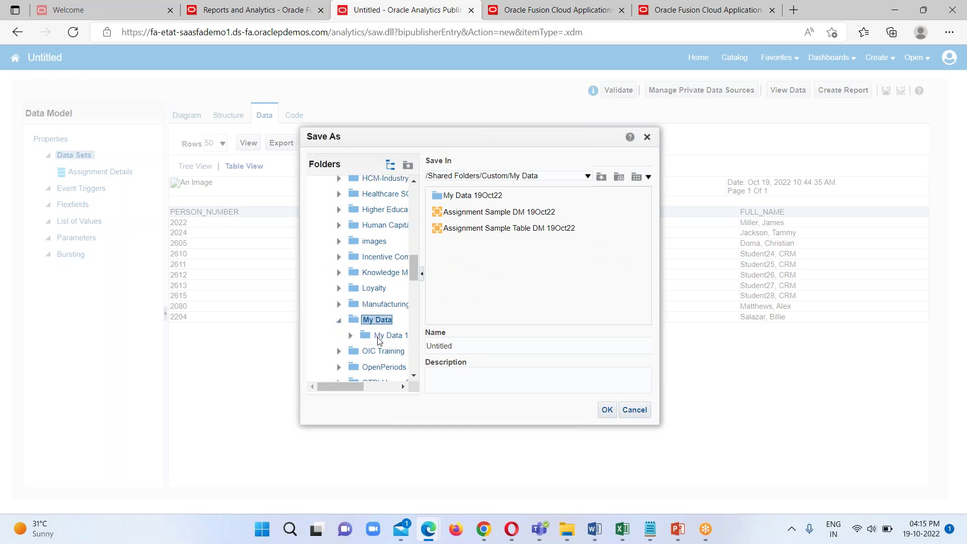
{"action": "left_click", "coordinate": [379, 337]}
- Name the data model 'Assignment Details DM' and save it
{"action": "left_click", "coordinate": [474, 348]}
{"action": "double_click", "coordinate": [473, 349]}
{"action": "type", "text": "Assignment"}
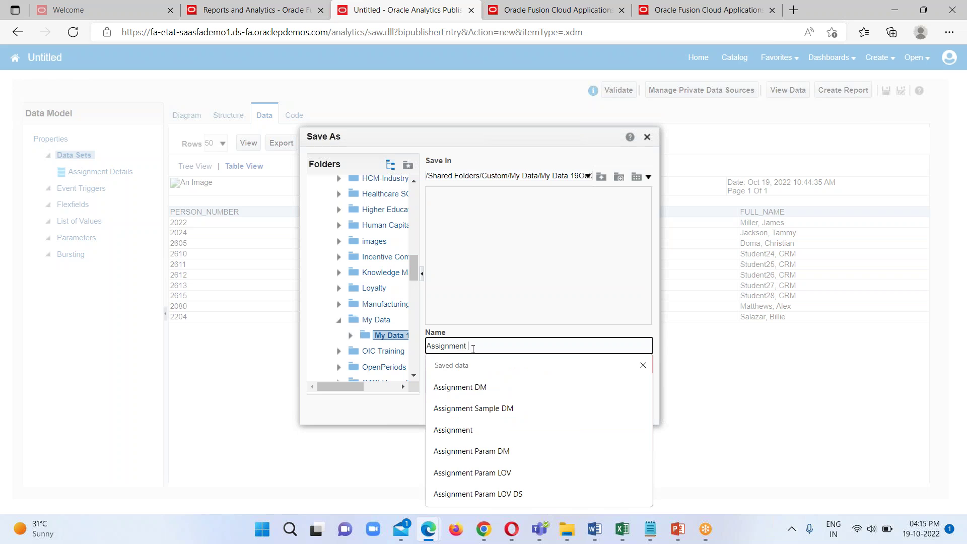
{"action": "type", "text": " Details"}
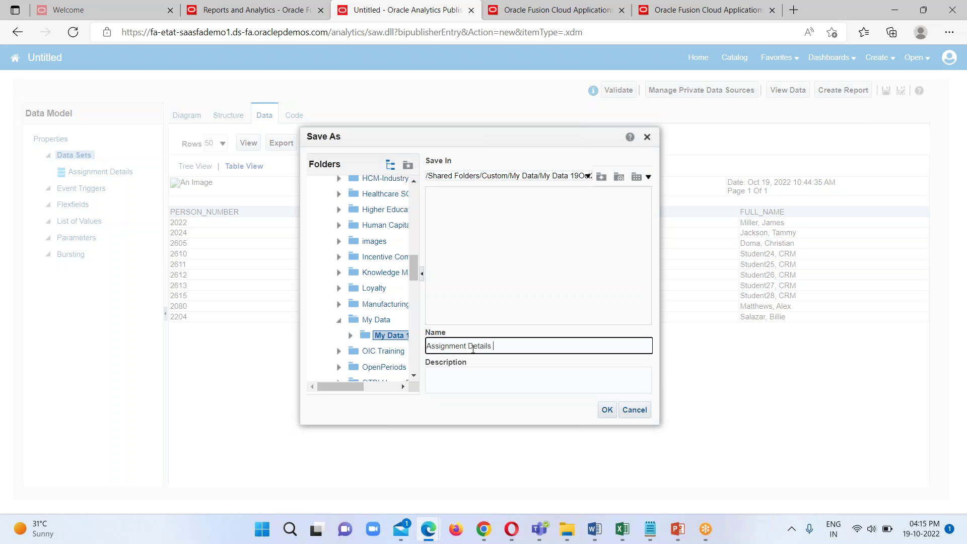
{"action": "type", "text": " DM"}
{"action": "left_click", "coordinate": [608, 409]}
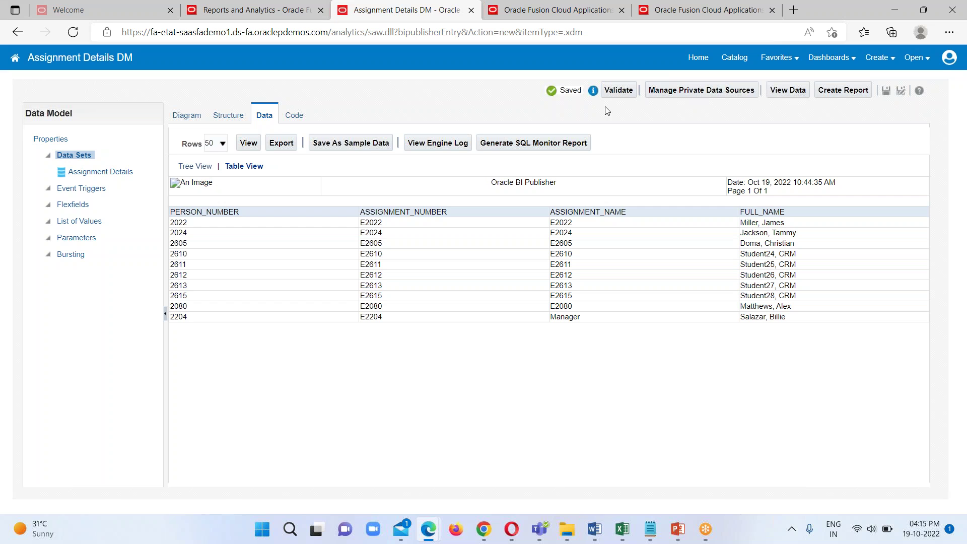
- Export the sample data as Assignment Details DM.xml and open it from Downloads
{"action": "left_click", "coordinate": [279, 144]}
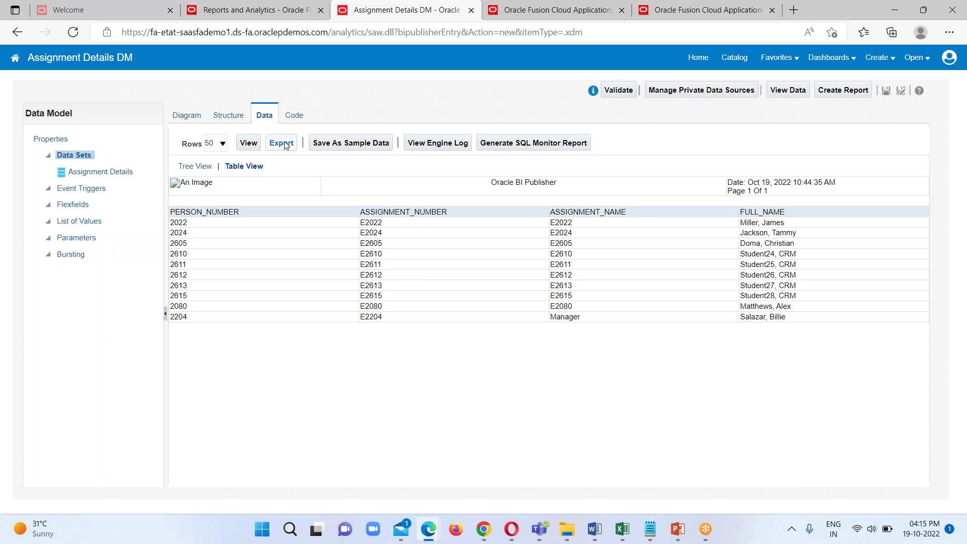
{"action": "left_click", "coordinate": [285, 146]}
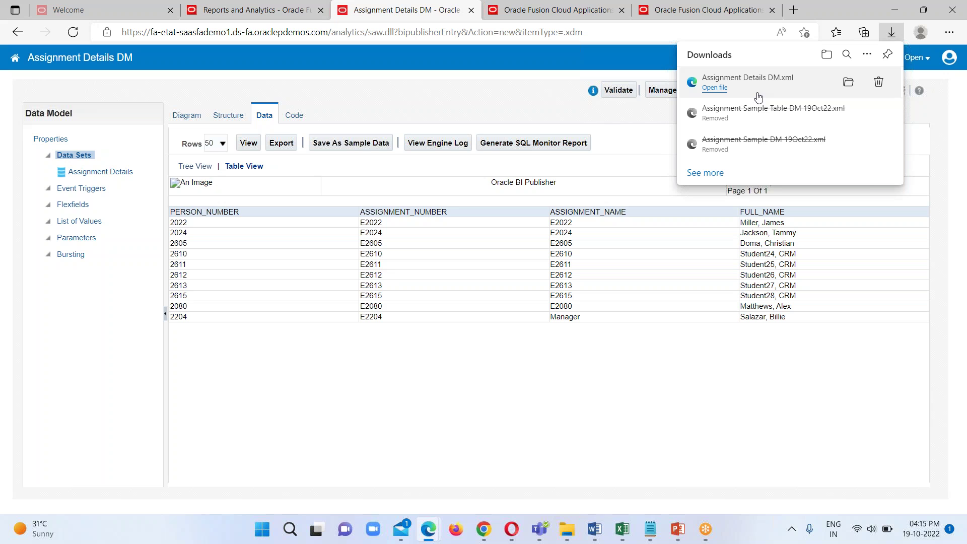
{"action": "left_click", "coordinate": [722, 90]}
{"action": "scroll", "coordinate": [484, 282], "scroll_direction": "down", "scroll_amount": 5}
{"action": "scroll", "coordinate": [483, 282], "scroll_direction": "up", "scroll_amount": 5}
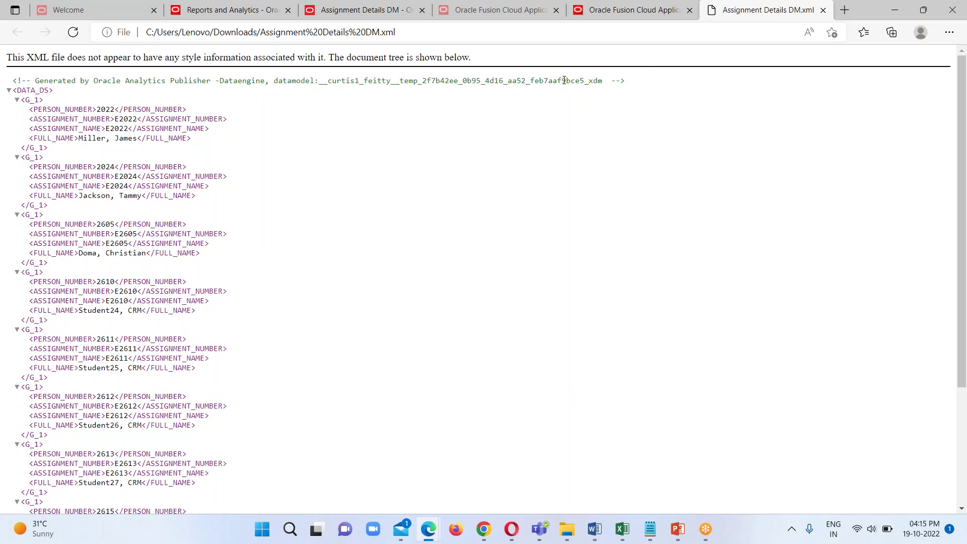
- Return to the Assignment Details DM data model, then switch to the As on 19Oct22 Word document
{"action": "left_click", "coordinate": [333, 12]}
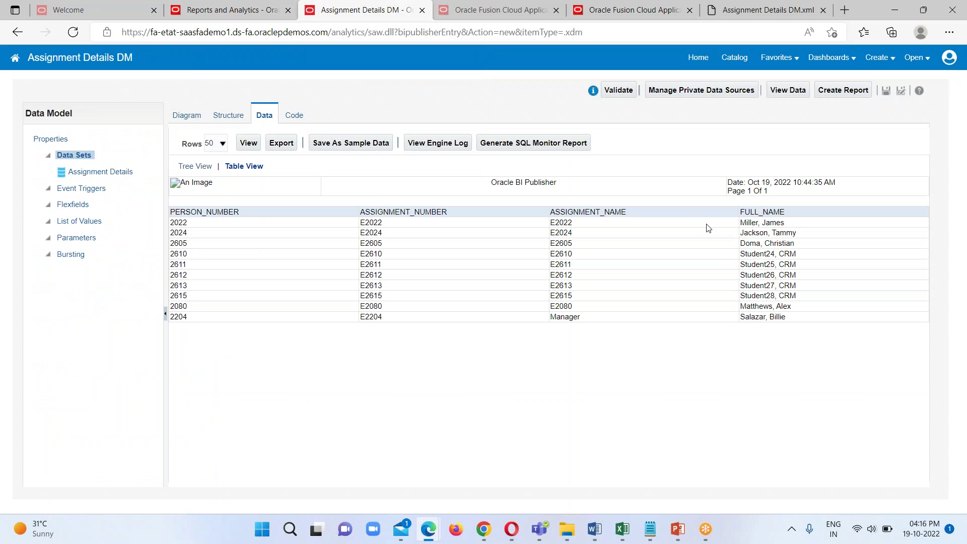
{"action": "mouse_move", "coordinate": [595, 529]}
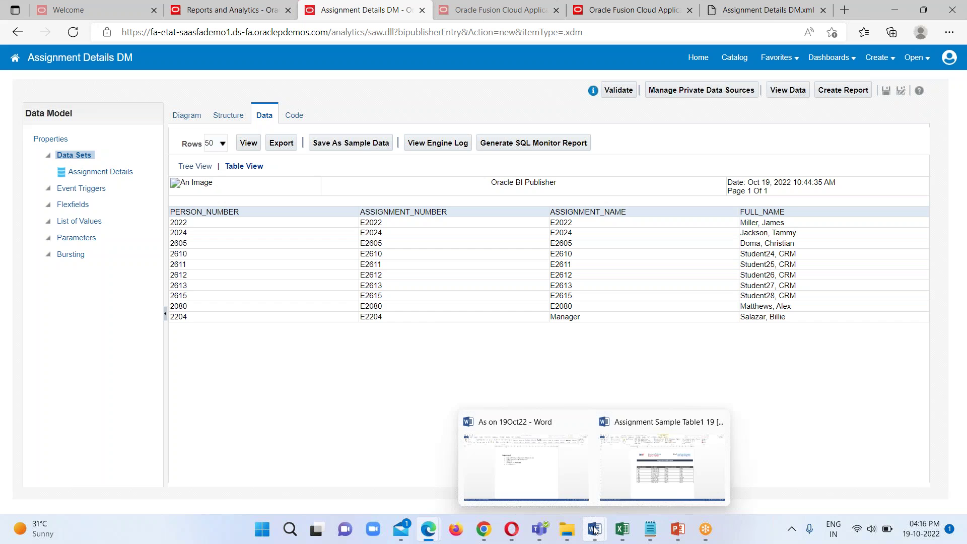
{"action": "left_click", "coordinate": [548, 467]}
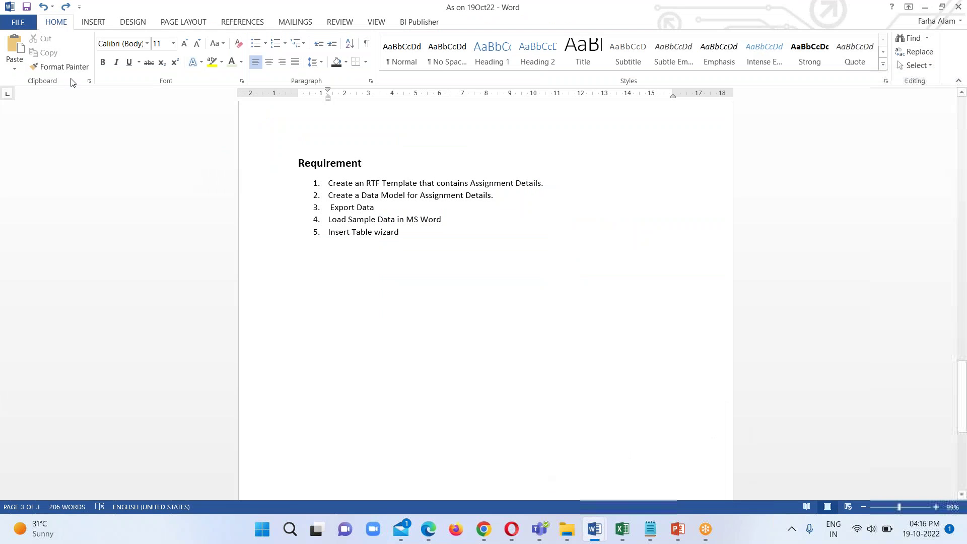
- Create a new blank document, Document3, and show the BI Publisher template tools
{"action": "left_click", "coordinate": [18, 21]}
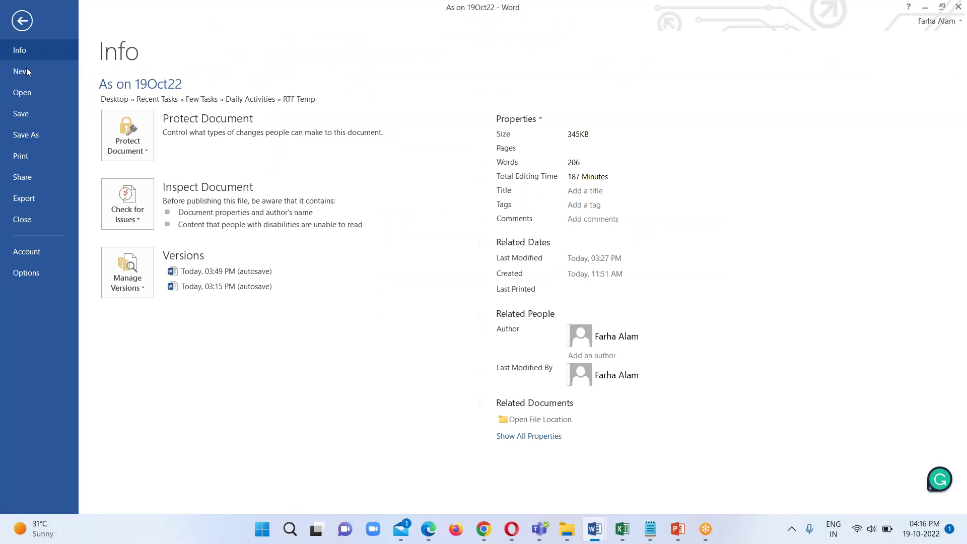
{"action": "left_click", "coordinate": [22, 72]}
{"action": "key", "text": "Escape"}
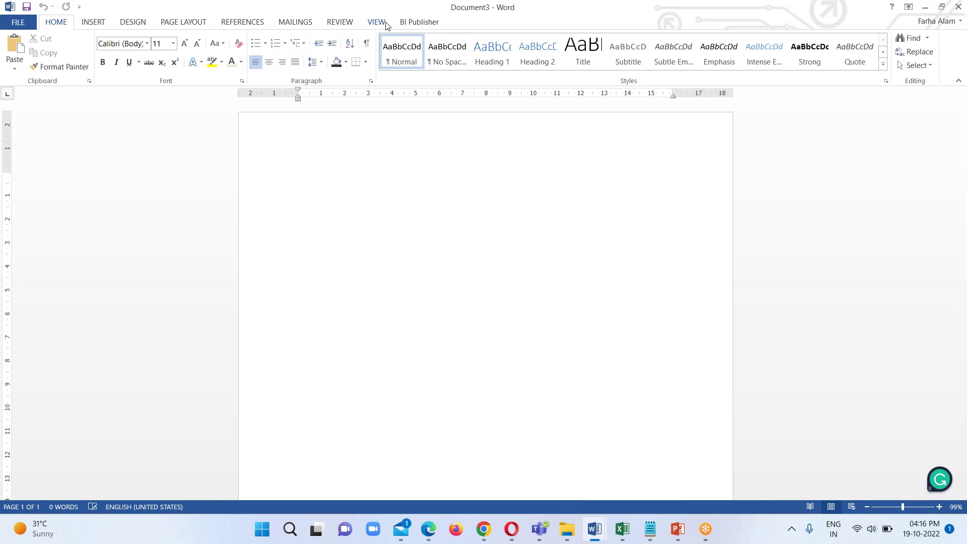
{"action": "left_click", "coordinate": [414, 23]}
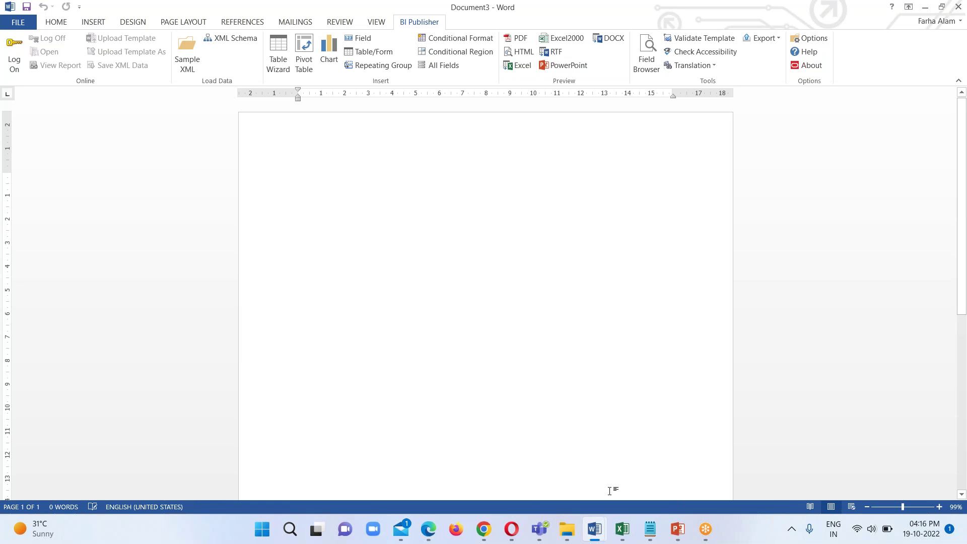
- Review the finished Assignment Sample report, then return to Document3
{"action": "mouse_move", "coordinate": [595, 529]}
{"action": "left_click", "coordinate": [589, 476]}
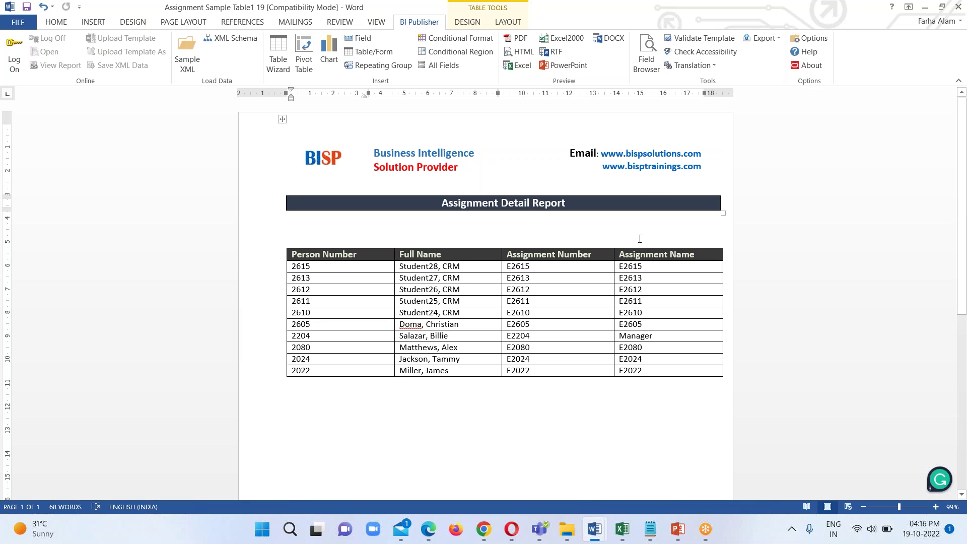
{"action": "mouse_move", "coordinate": [595, 529]}
{"action": "left_click", "coordinate": [739, 466]}
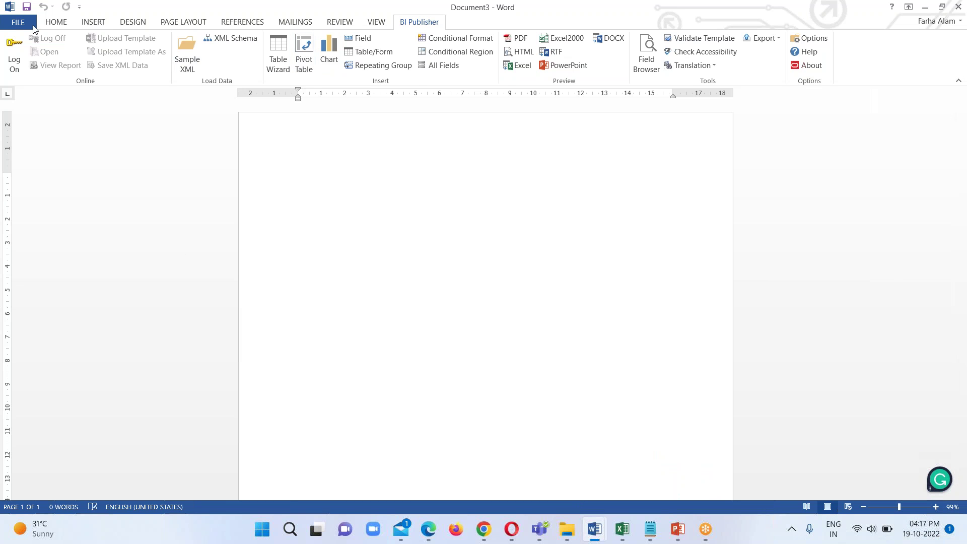
{"action": "left_click", "coordinate": [91, 23]}
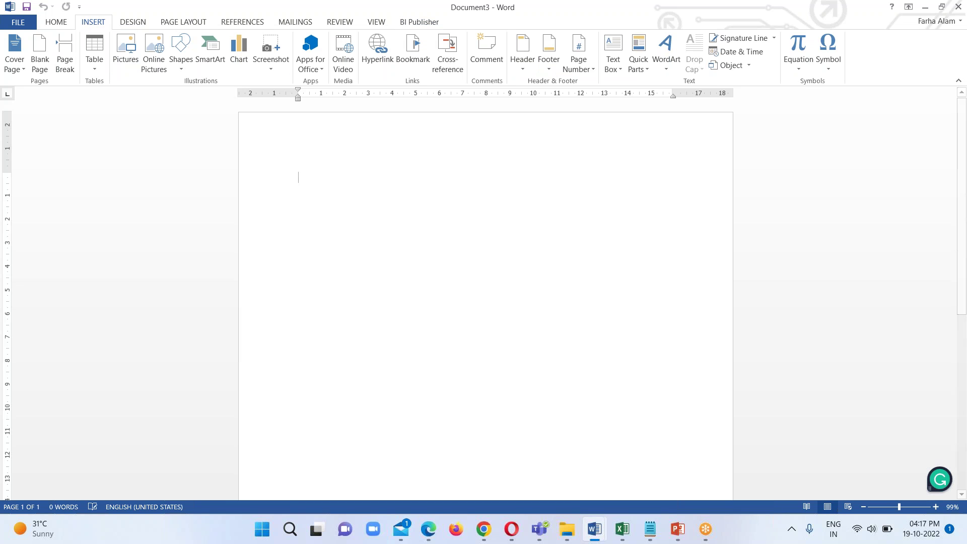
- Insert a one-row, three-column table into Document3
{"action": "left_click", "coordinate": [98, 68]}
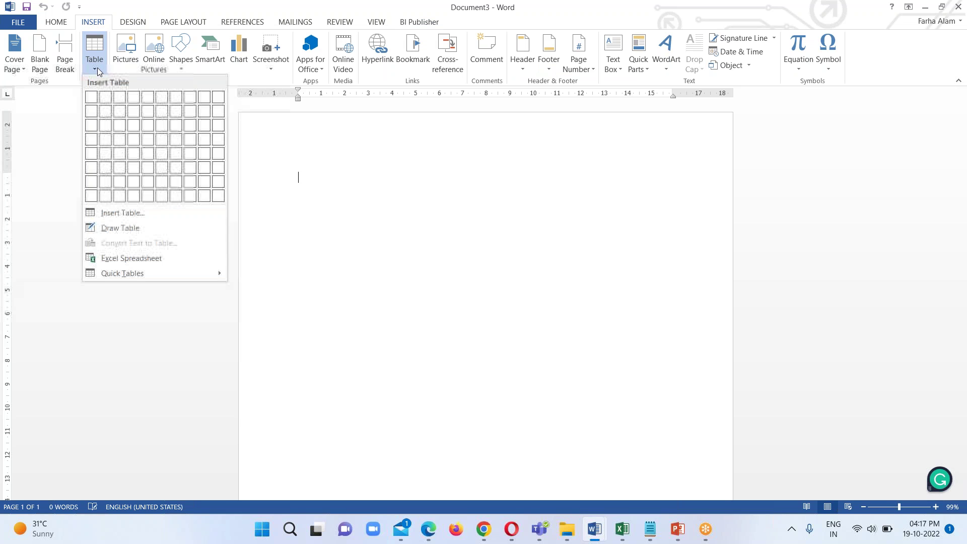
{"action": "left_click", "coordinate": [120, 97]}
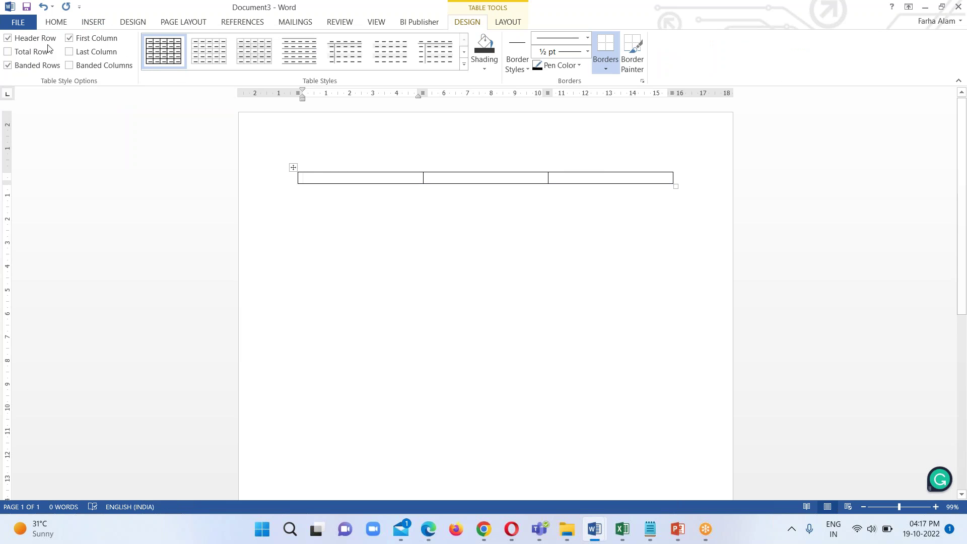
{"action": "left_click", "coordinate": [96, 23]}
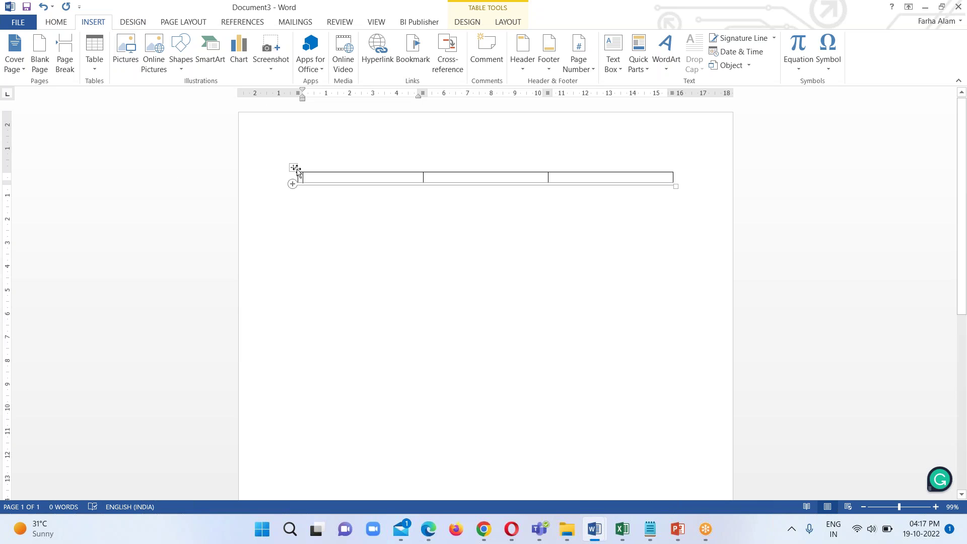
- Shrink the top margin, extend the table's left edge, and open Insert Picture
{"action": "left_click_drag", "start_coordinate": [4, 173], "coordinate": [7, 136]}
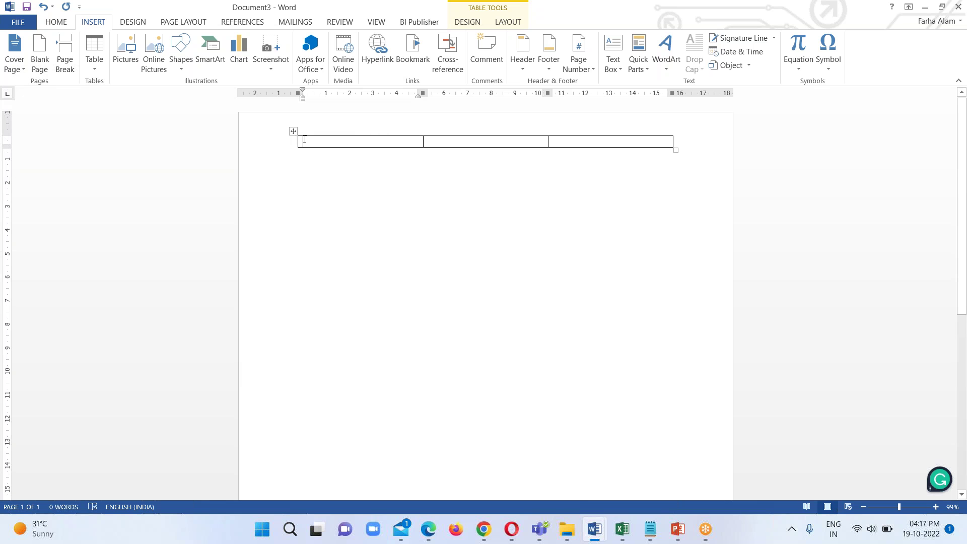
{"action": "left_click_drag", "start_coordinate": [298, 141], "coordinate": [251, 142]}
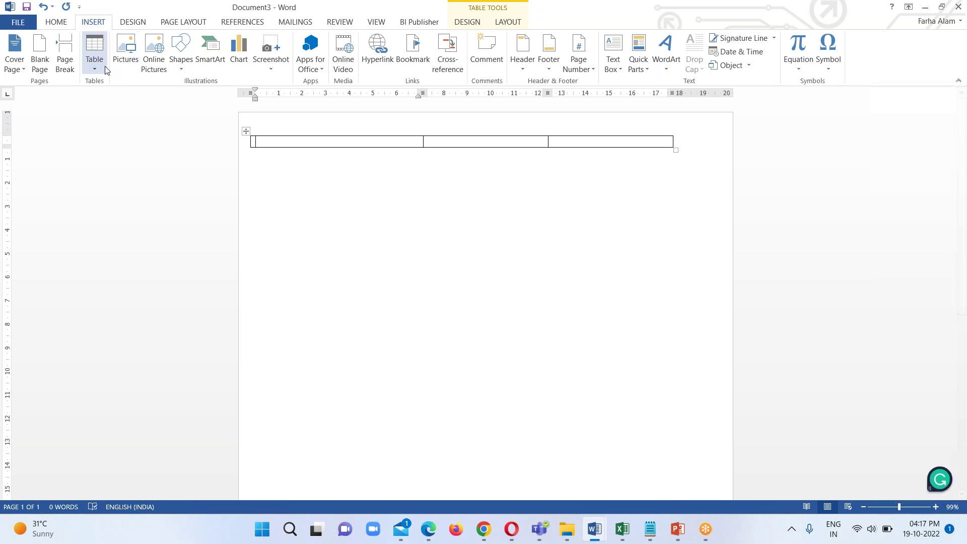
{"action": "left_click", "coordinate": [125, 50]}
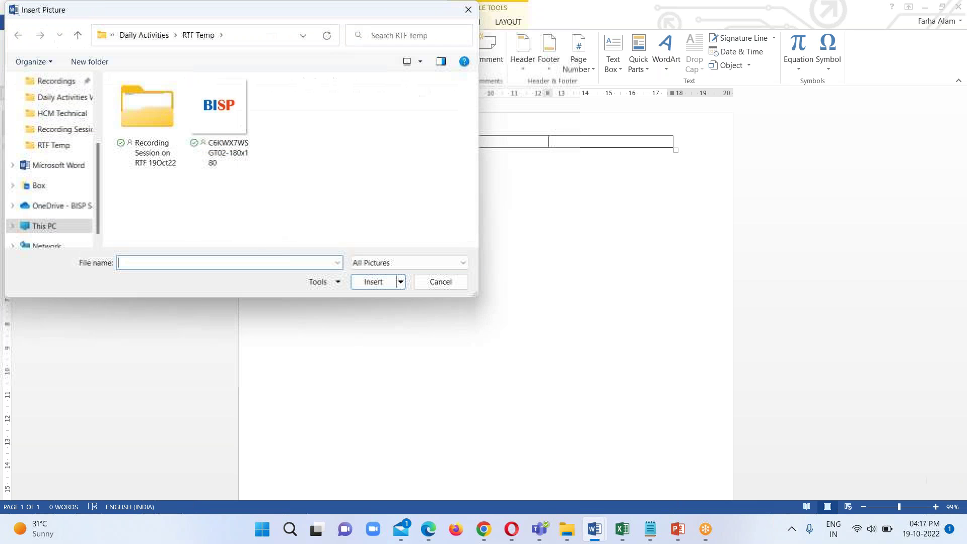
- Insert the BISP logo into the first cell, resizing it to 2.69 cm high and narrower
{"action": "left_click", "coordinate": [220, 124]}
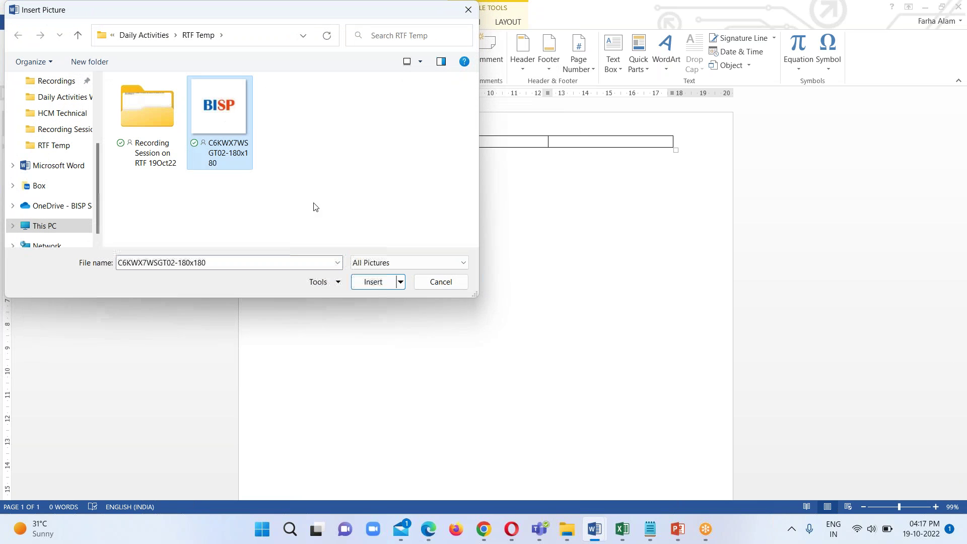
{"action": "left_click", "coordinate": [372, 282]}
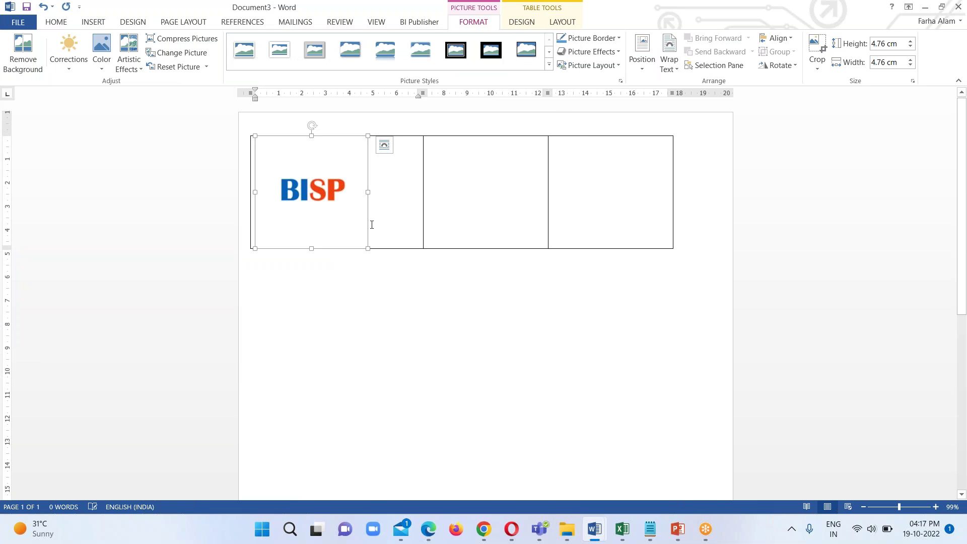
{"action": "left_click_drag", "start_coordinate": [312, 248], "coordinate": [312, 199]}
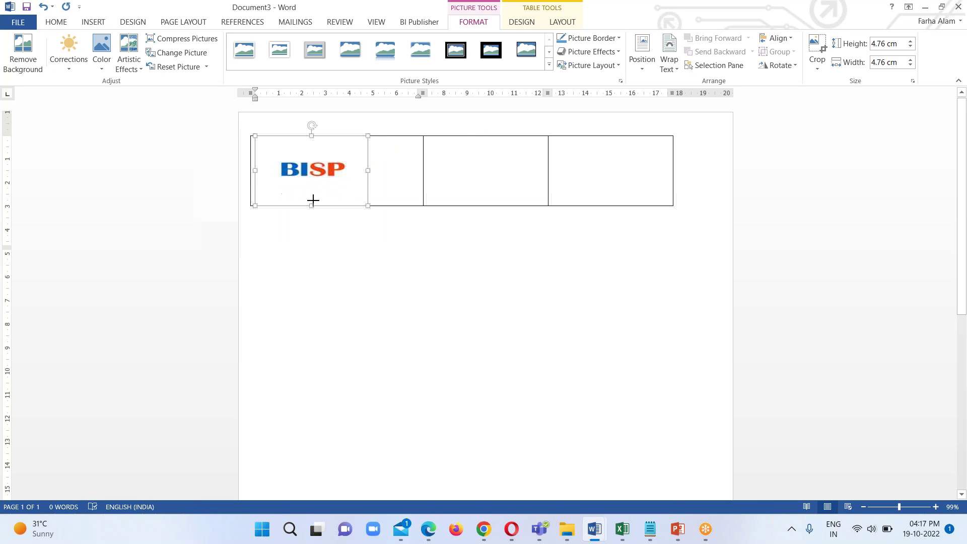
{"action": "left_click_drag", "start_coordinate": [368, 168], "coordinate": [321, 167]}
{"action": "left_click", "coordinate": [414, 173]}
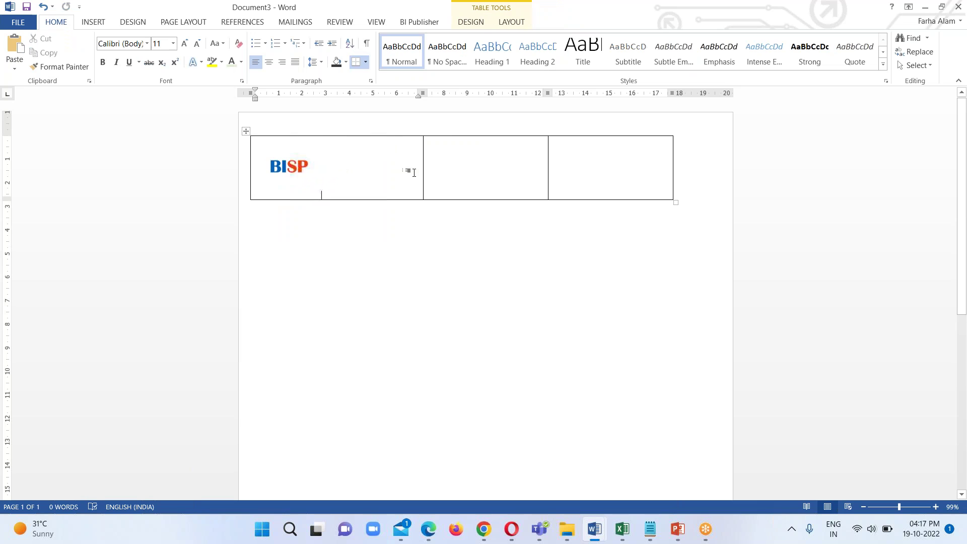
- Narrow the first column, extend the table to the right margin, and paste the tagline and contact details
{"action": "left_click_drag", "start_coordinate": [423, 93], "coordinate": [361, 95]}
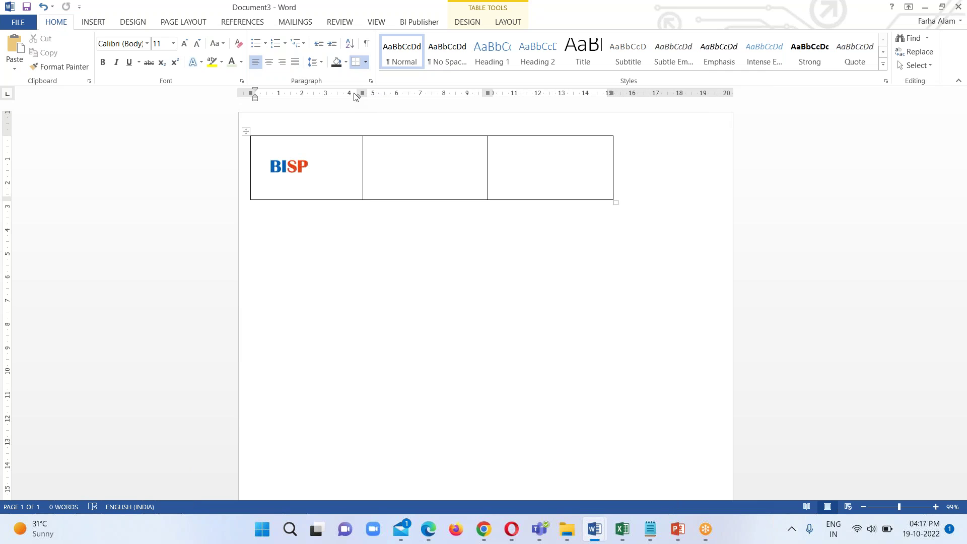
{"action": "left_click_drag", "start_coordinate": [358, 94], "coordinate": [346, 94]}
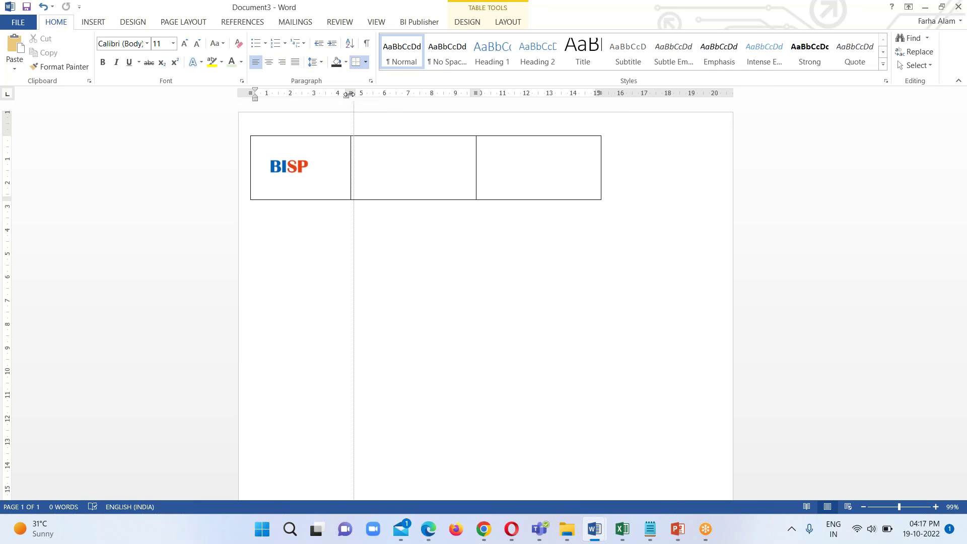
{"action": "left_click_drag", "start_coordinate": [603, 202], "coordinate": [717, 199]}
{"action": "left_click", "coordinate": [428, 186]}
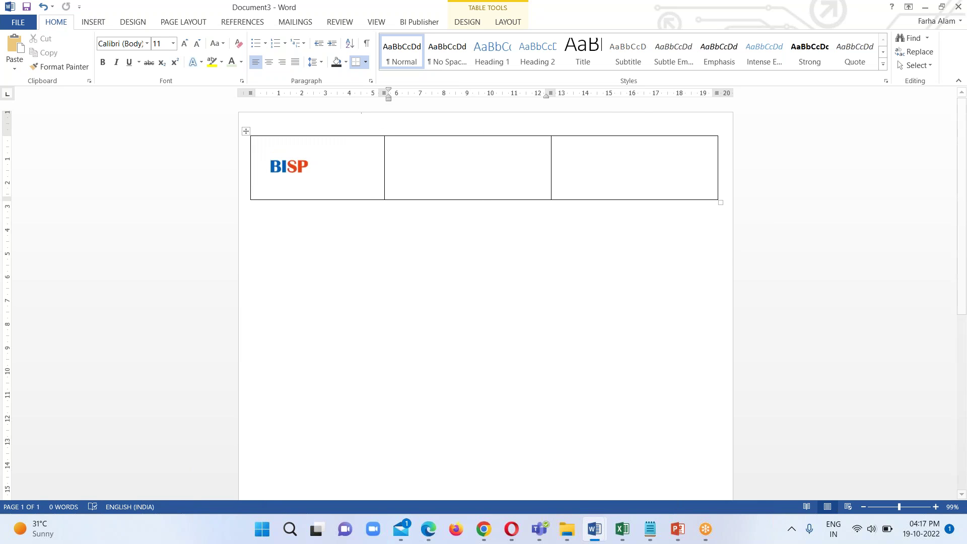
{"action": "left_click_drag", "start_coordinate": [385, 93], "coordinate": [344, 93]}
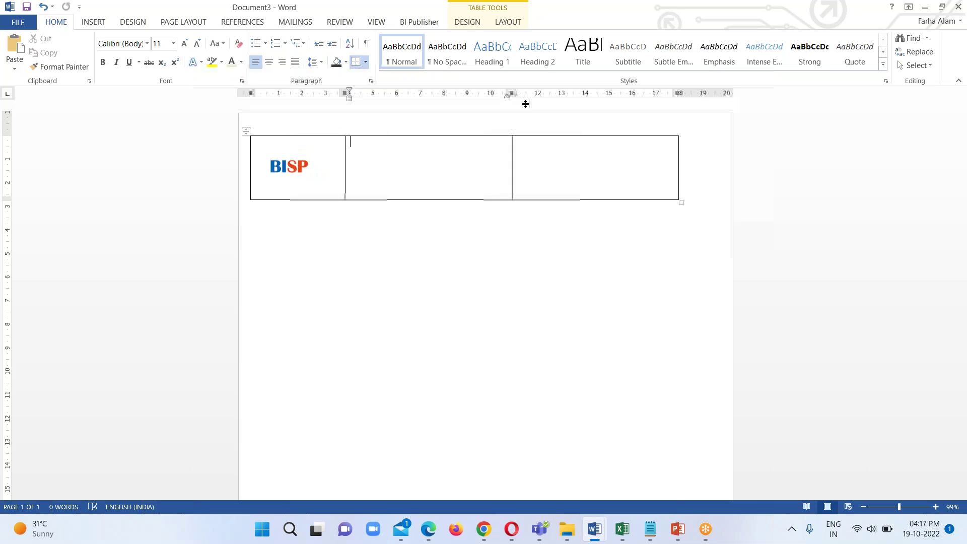
{"action": "left_click_drag", "start_coordinate": [679, 93], "coordinate": [717, 93]}
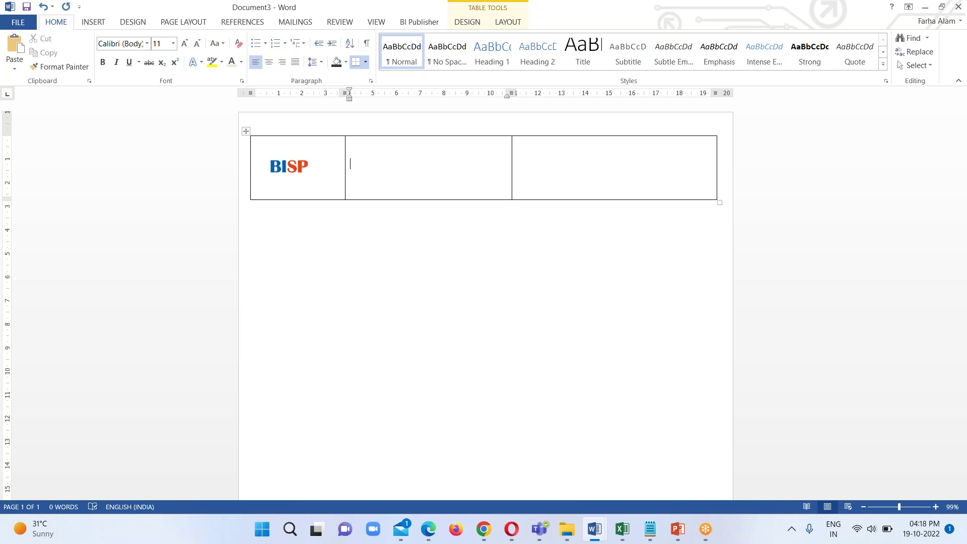
{"action": "type", "text": "B"}
{"action": "type", "text": "Business Intelligence Solution Provider\tEmail: www.bispsolutions.com www.bisptrainings.com"}
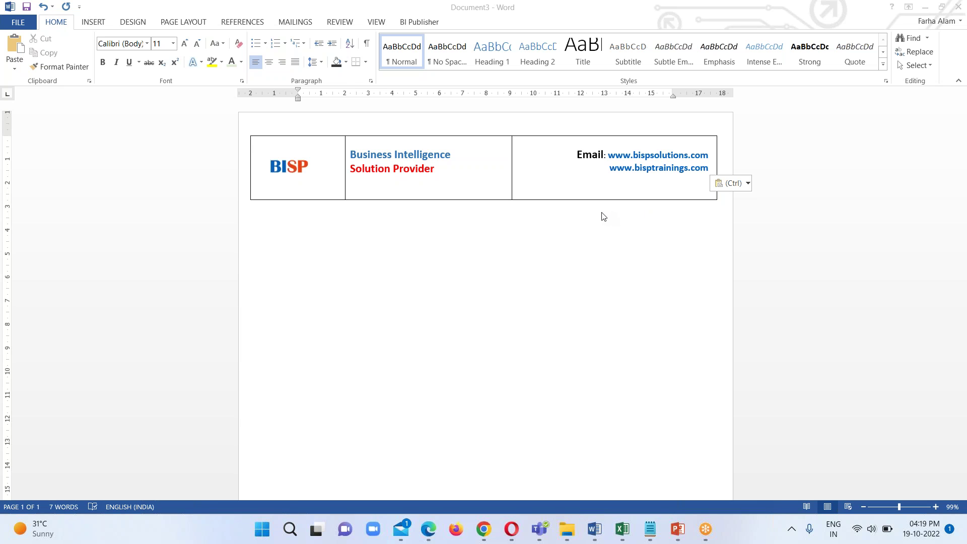
- Add a one-row Assignment Detail Report title table below the header table, with a blank line after
{"action": "left_click", "coordinate": [100, 34]}
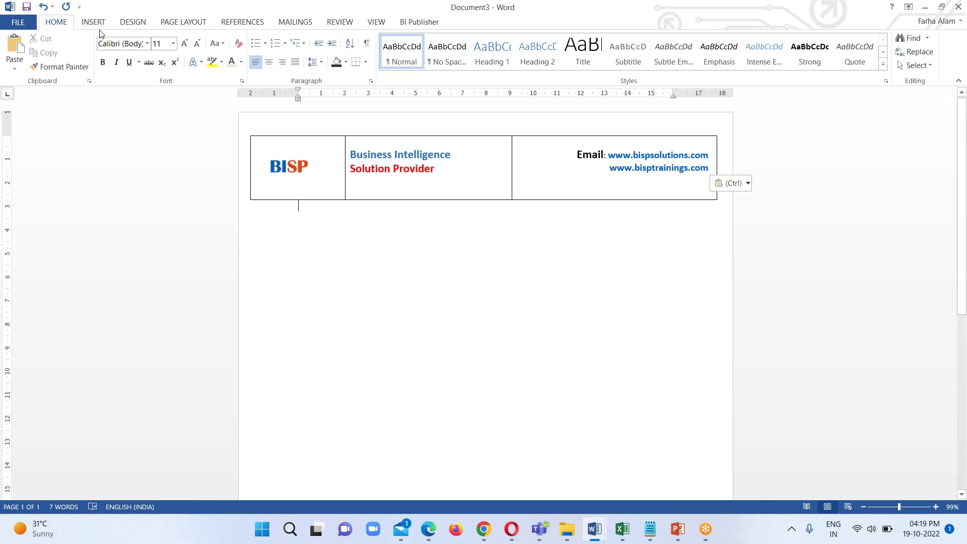
{"action": "left_click", "coordinate": [92, 22]}
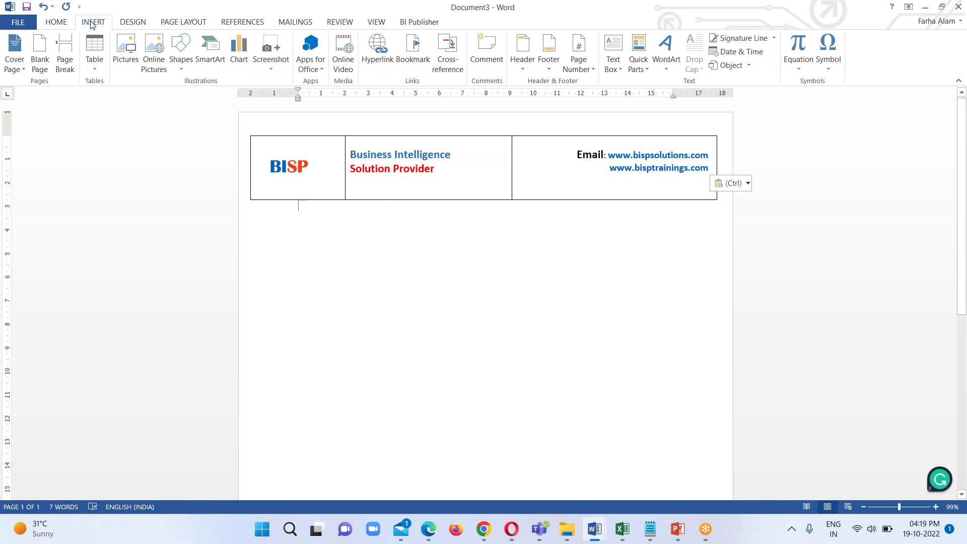
{"action": "left_click", "coordinate": [97, 73]}
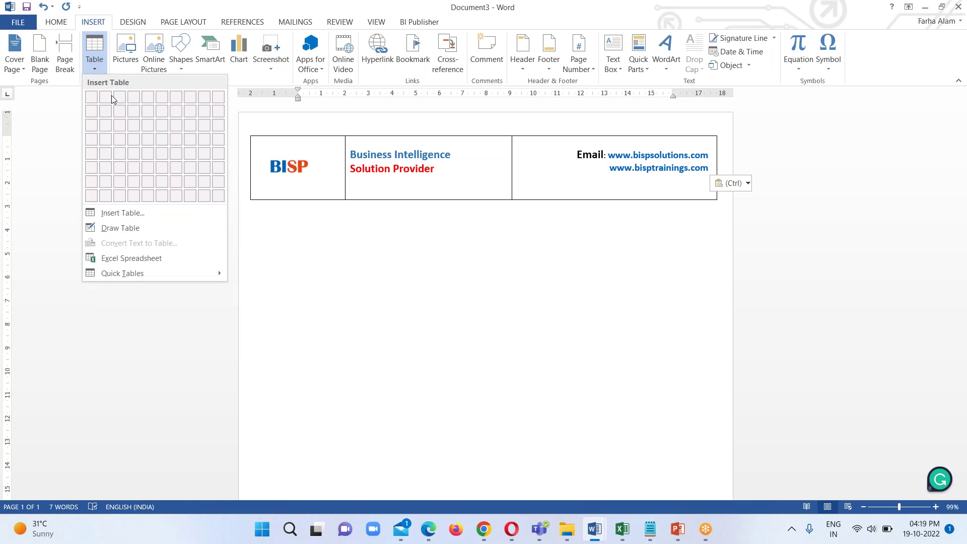
{"action": "key", "text": "Escape"}
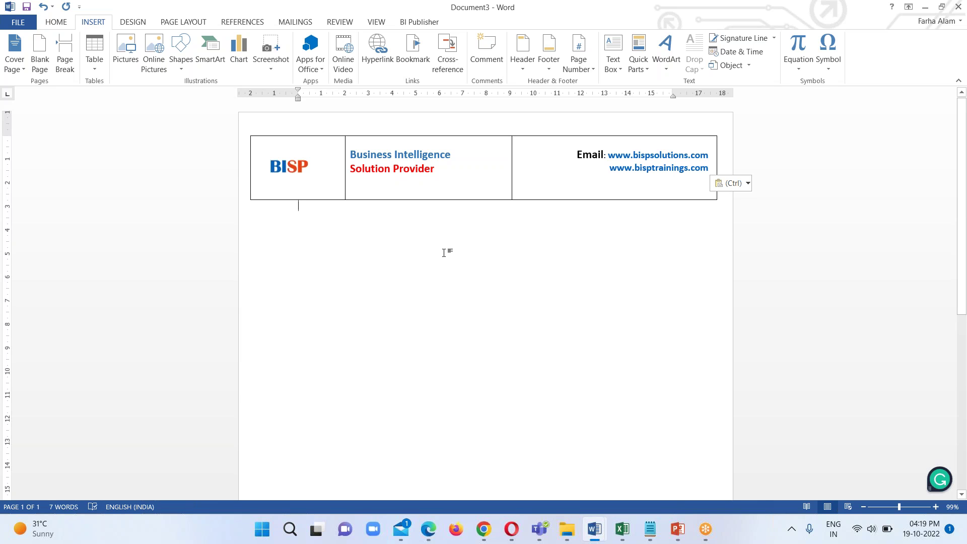
{"action": "key", "text": "Return"}
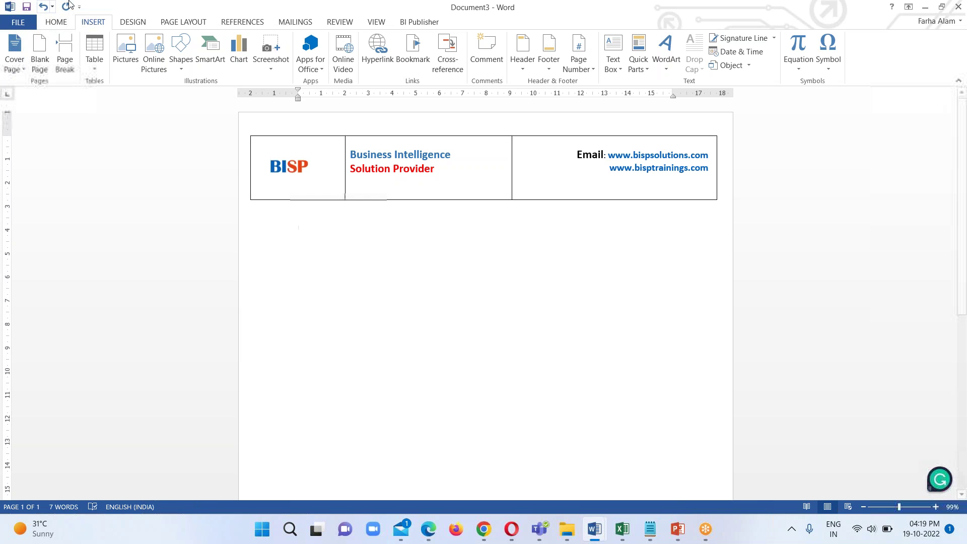
{"action": "left_click", "coordinate": [96, 76]}
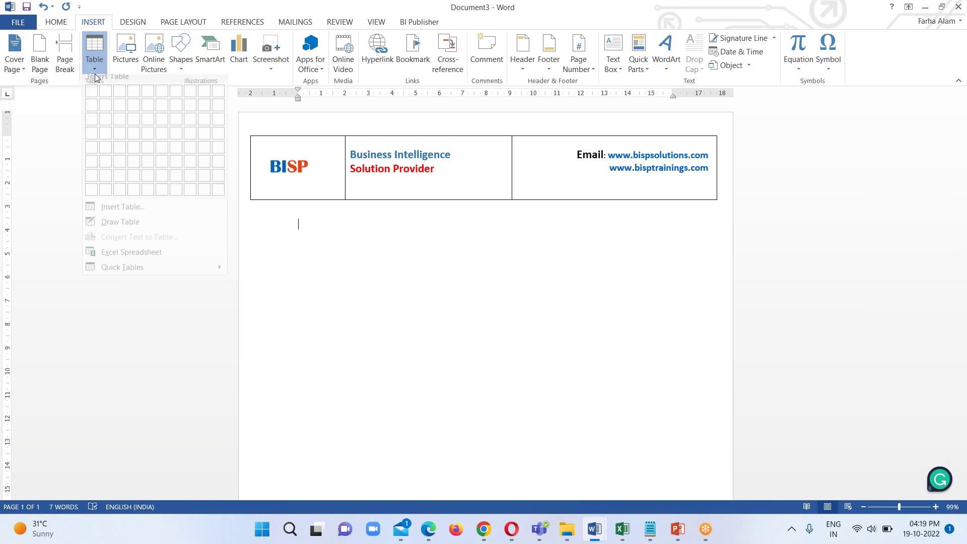
{"action": "left_click", "coordinate": [91, 99]}
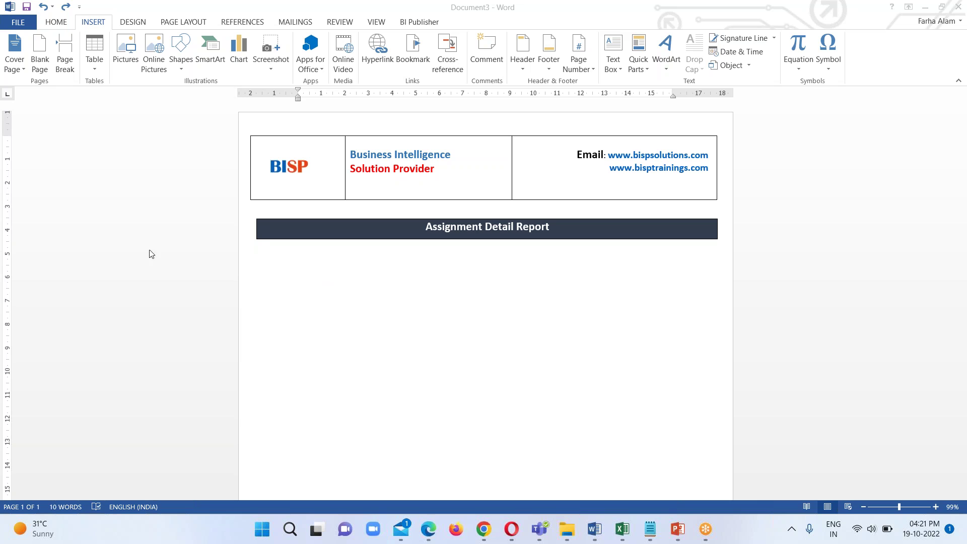
{"action": "left_click", "coordinate": [448, 294]}
{"action": "key", "text": "Return"}
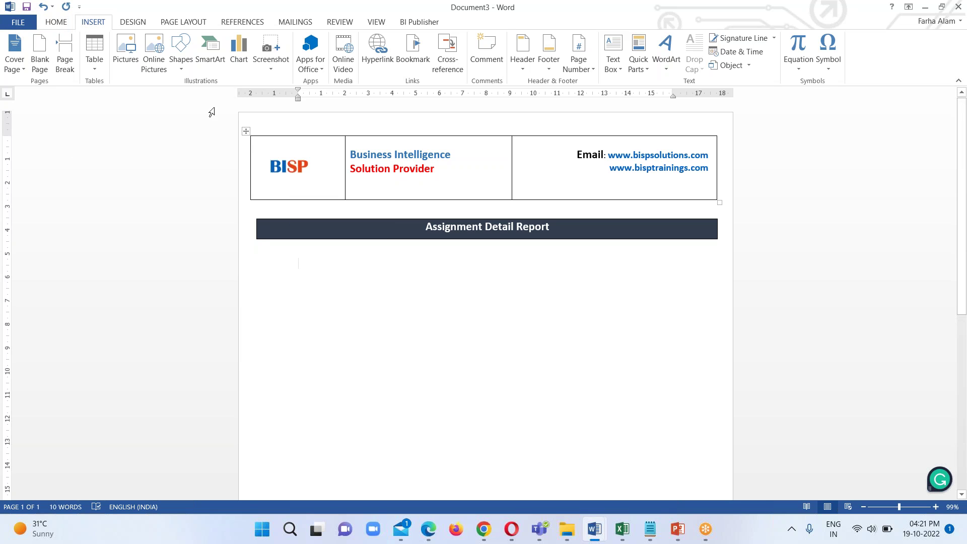
- Load Assignment Details DM from Downloads as the sample XML data and confirm
{"action": "left_click", "coordinate": [420, 22]}
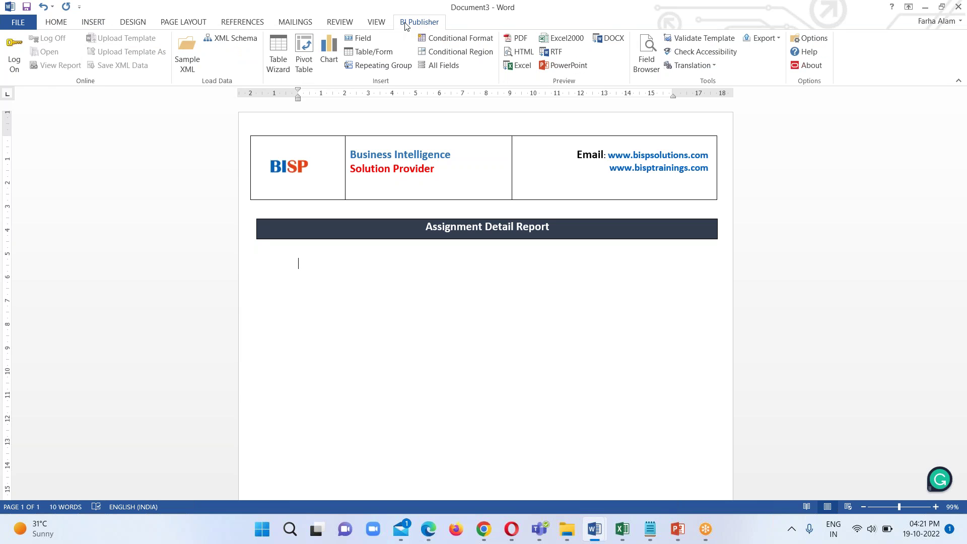
{"action": "left_click", "coordinate": [191, 63]}
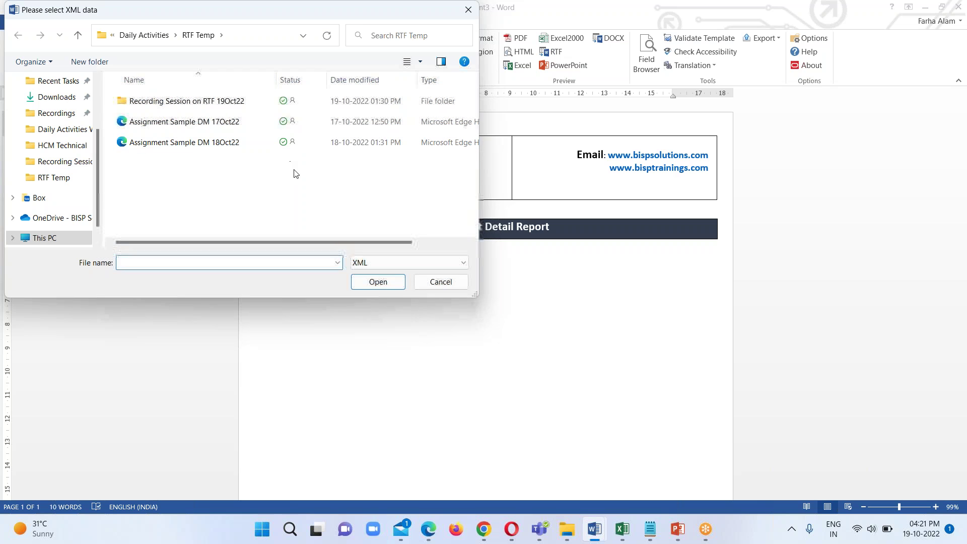
{"action": "left_click", "coordinate": [49, 98]}
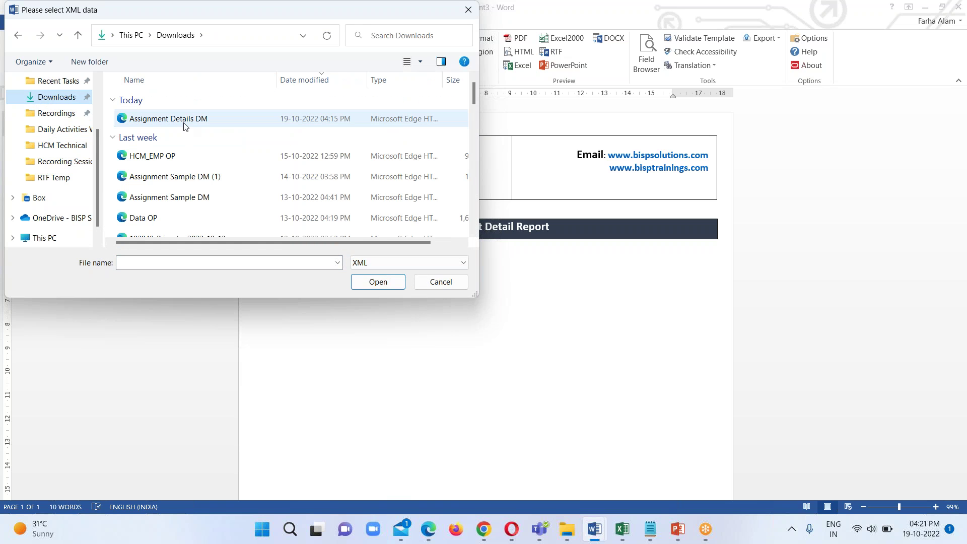
{"action": "left_click", "coordinate": [142, 121]}
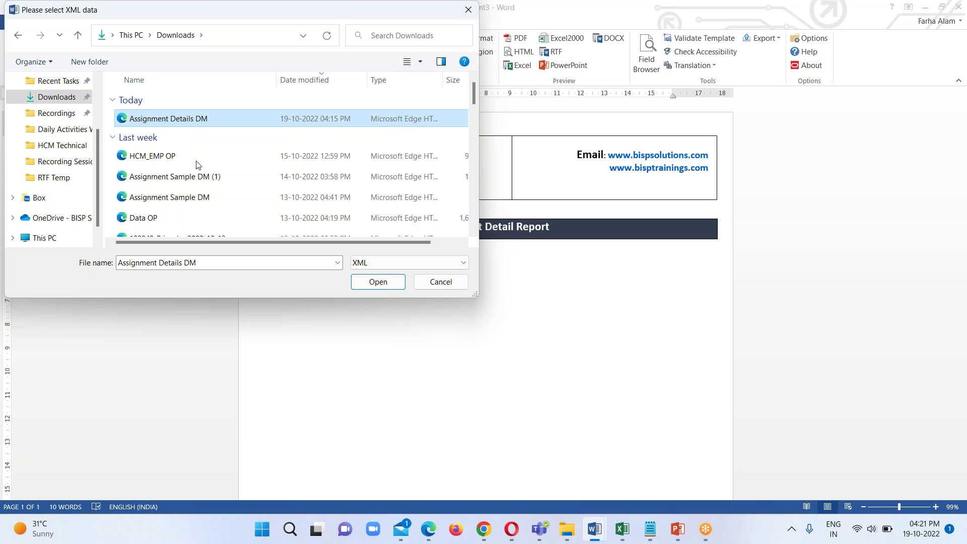
{"action": "left_click", "coordinate": [374, 283]}
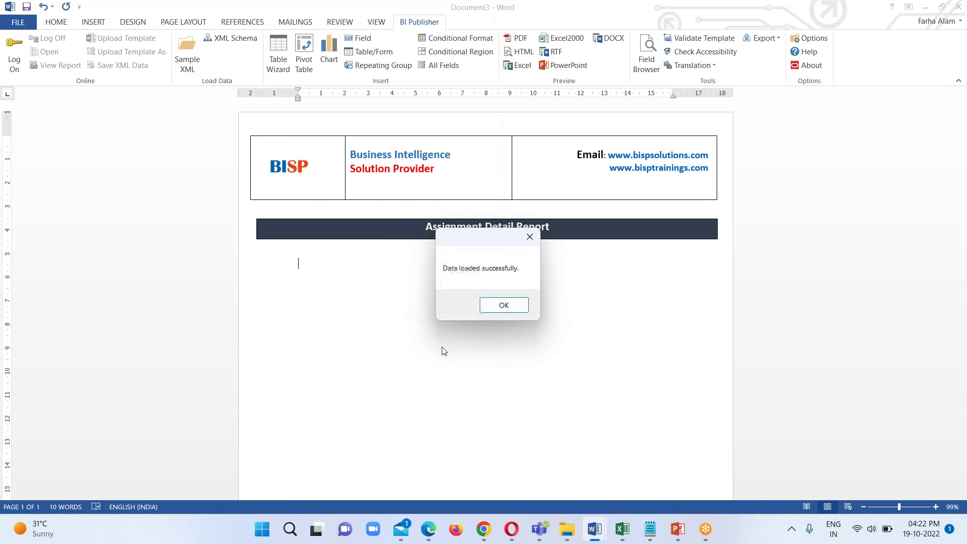
{"action": "left_click", "coordinate": [495, 308]}
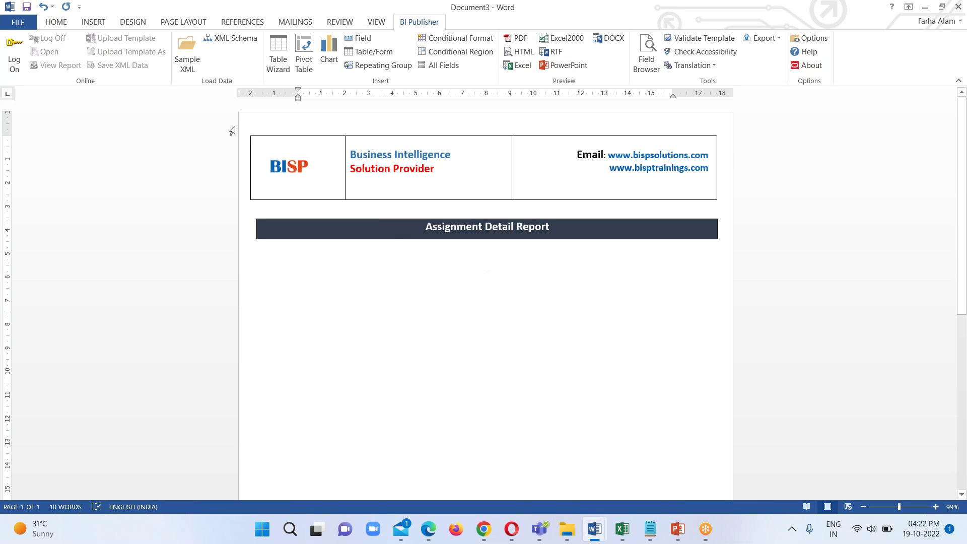
- In the Table Wizard, add all four /DATA_DS/G_1 fields and move FULL_NAME to second place
{"action": "left_click", "coordinate": [284, 61]}
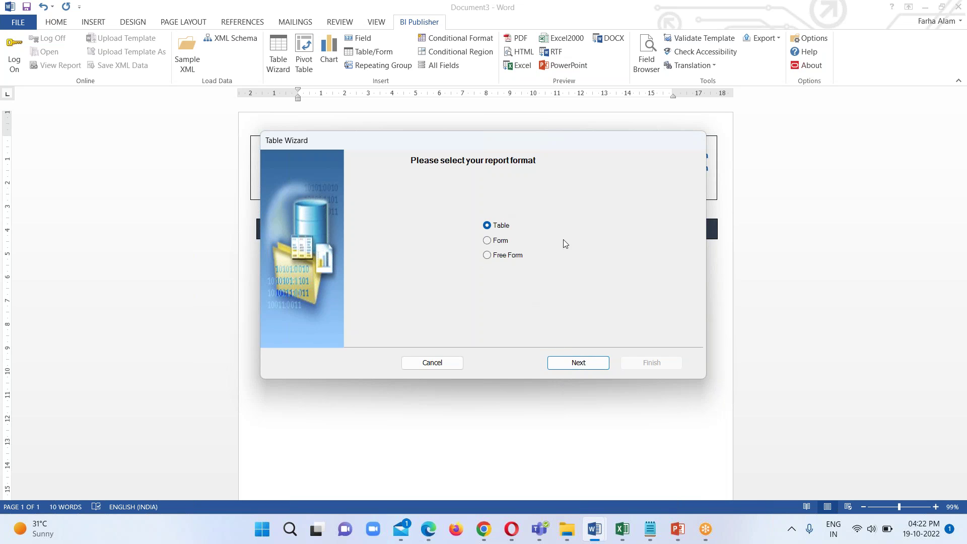
{"action": "left_click", "coordinate": [567, 365]}
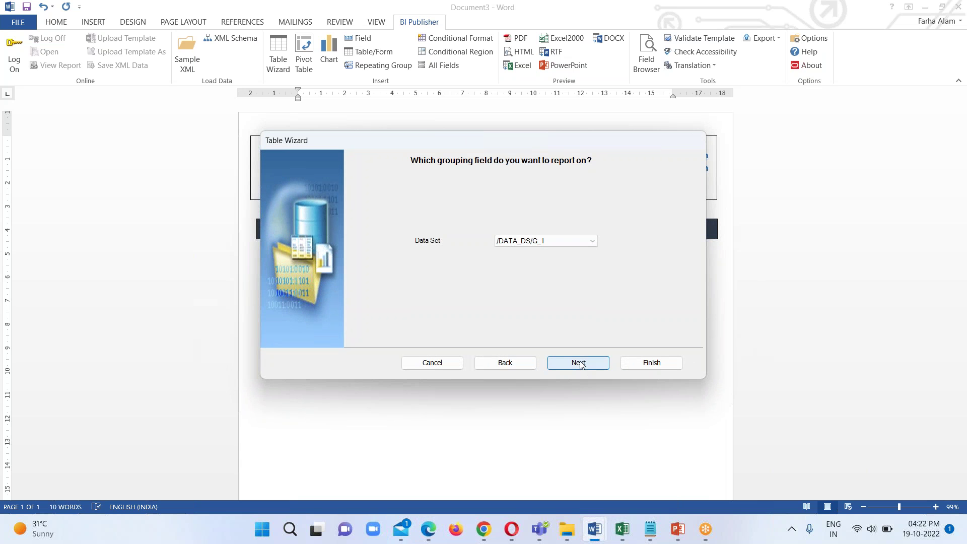
{"action": "left_click", "coordinate": [580, 362]}
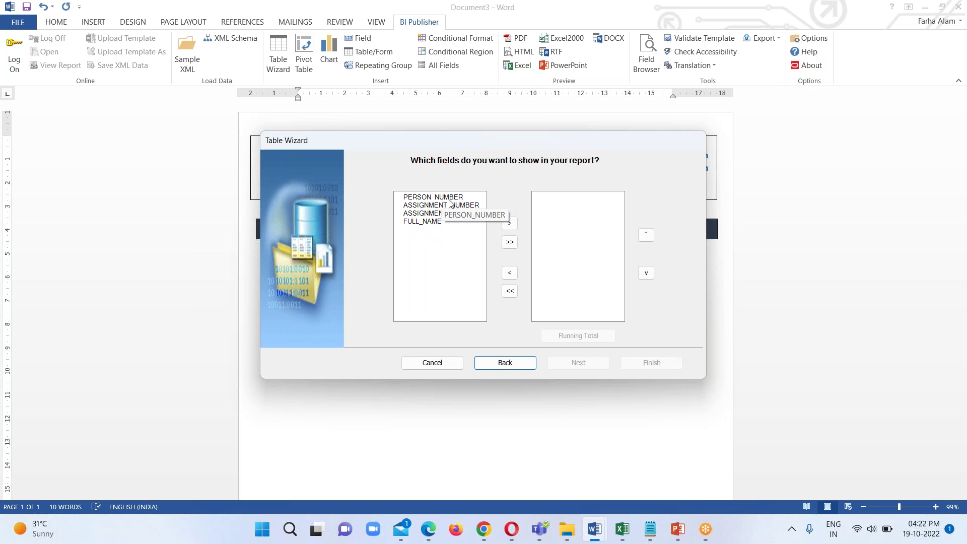
{"action": "left_click", "coordinate": [510, 245]}
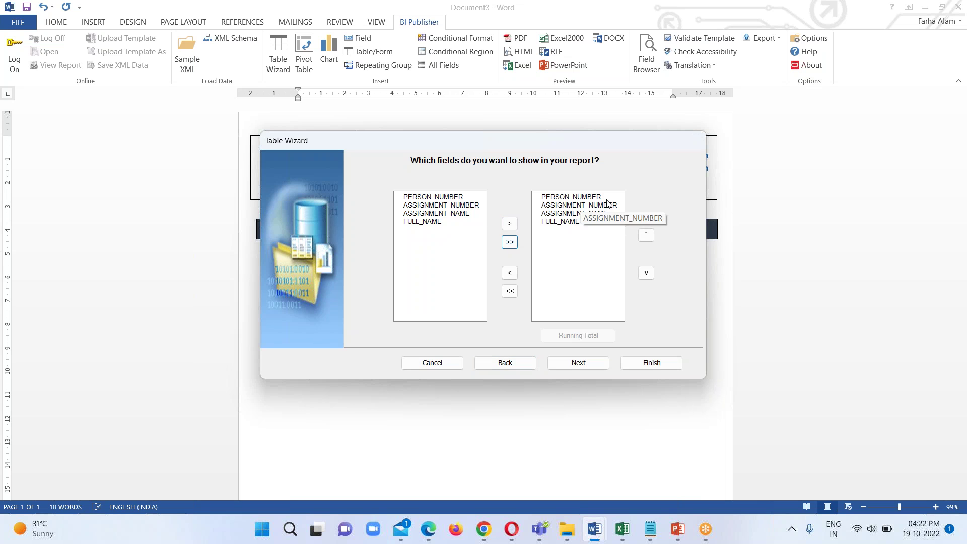
{"action": "left_click", "coordinate": [574, 222]}
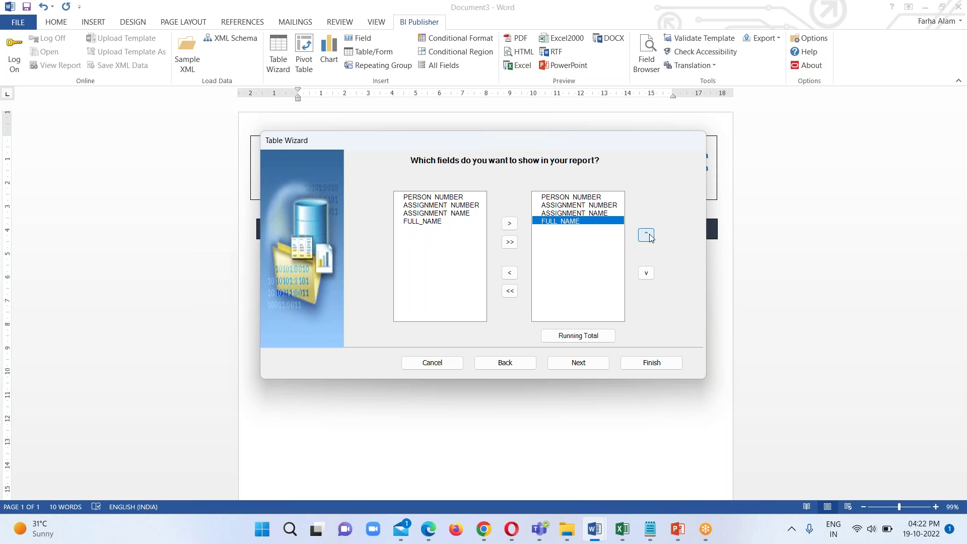
{"action": "left_click", "coordinate": [647, 235]}
{"action": "left_click", "coordinate": [647, 235]}
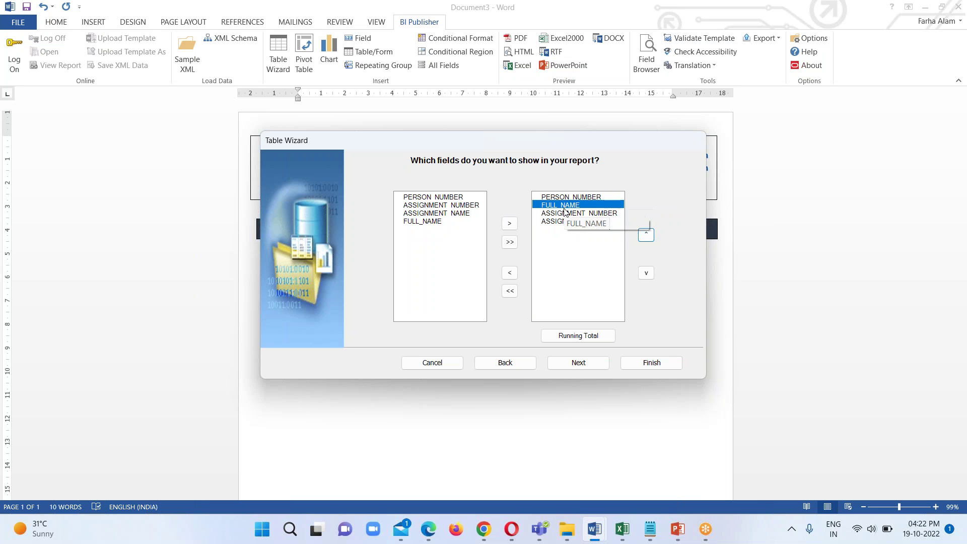
{"action": "left_click", "coordinate": [569, 365]}
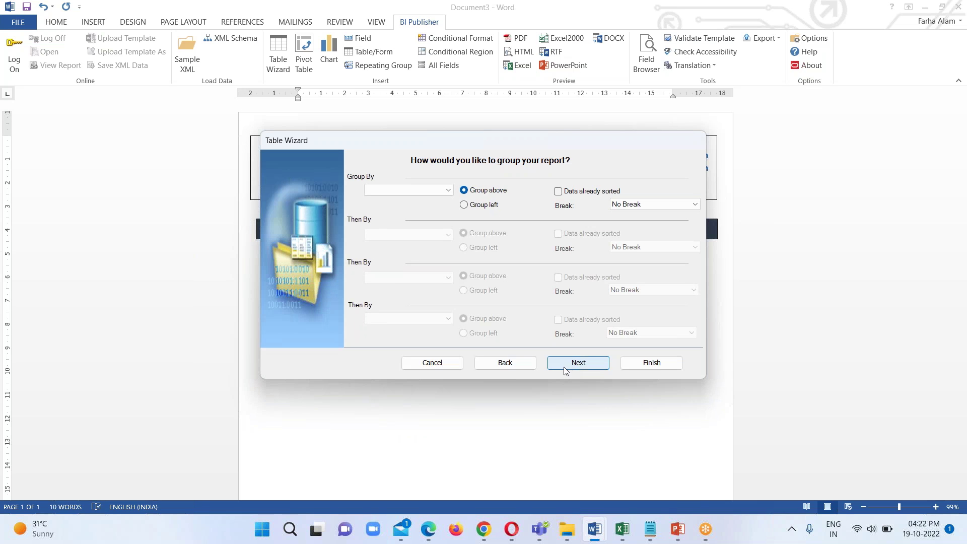
- Sort by PERSON_NUMBER descending, finish the wizard, and widen the inserted table
{"action": "left_click", "coordinate": [587, 364]}
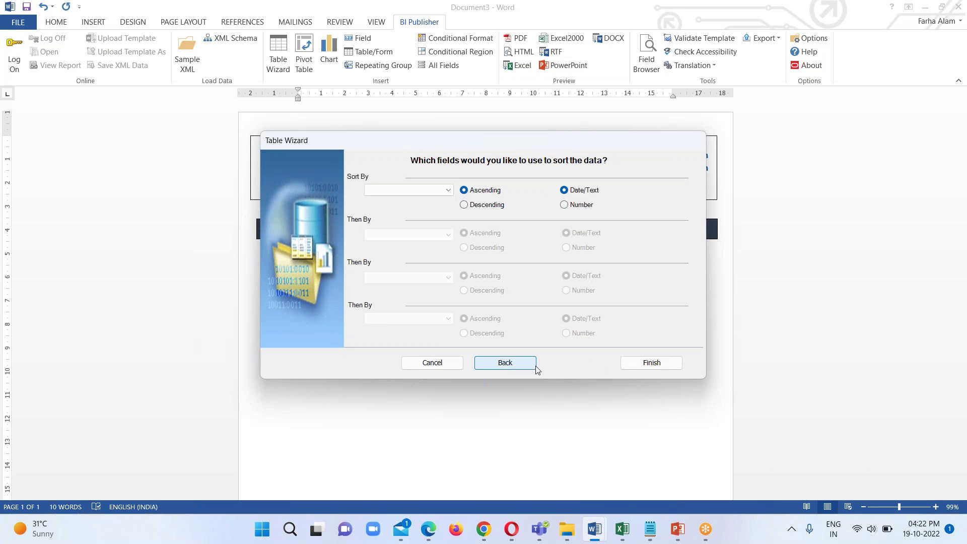
{"action": "left_click", "coordinate": [448, 191]}
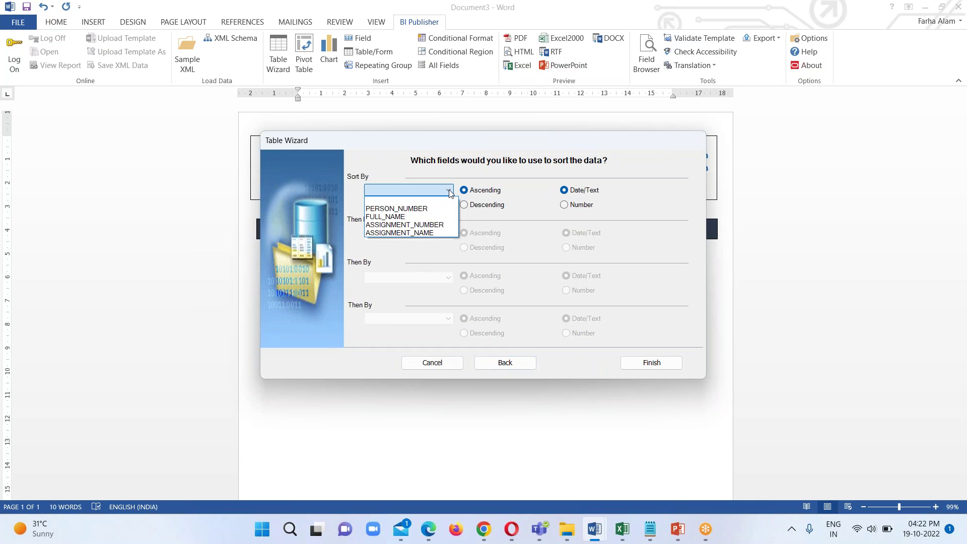
{"action": "left_click", "coordinate": [431, 210]}
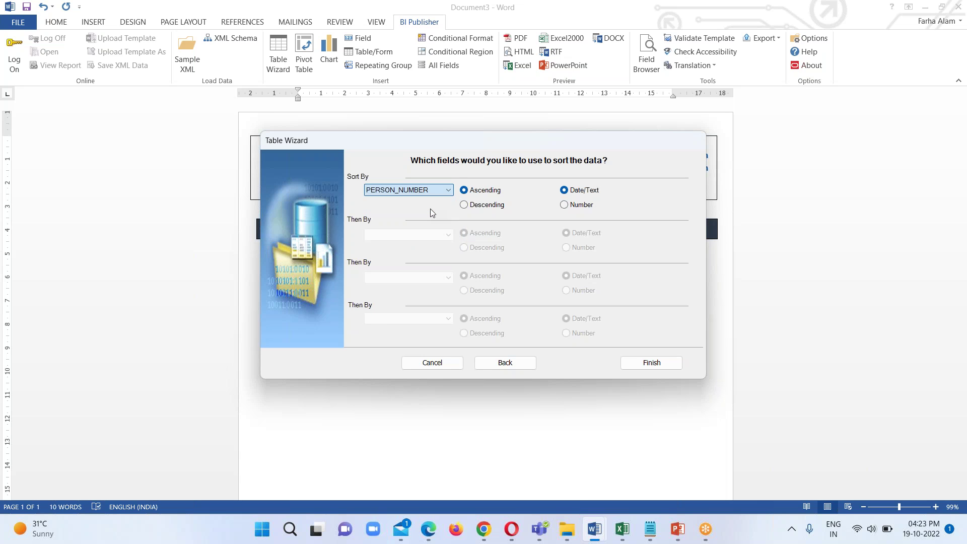
{"action": "left_click", "coordinate": [465, 205]}
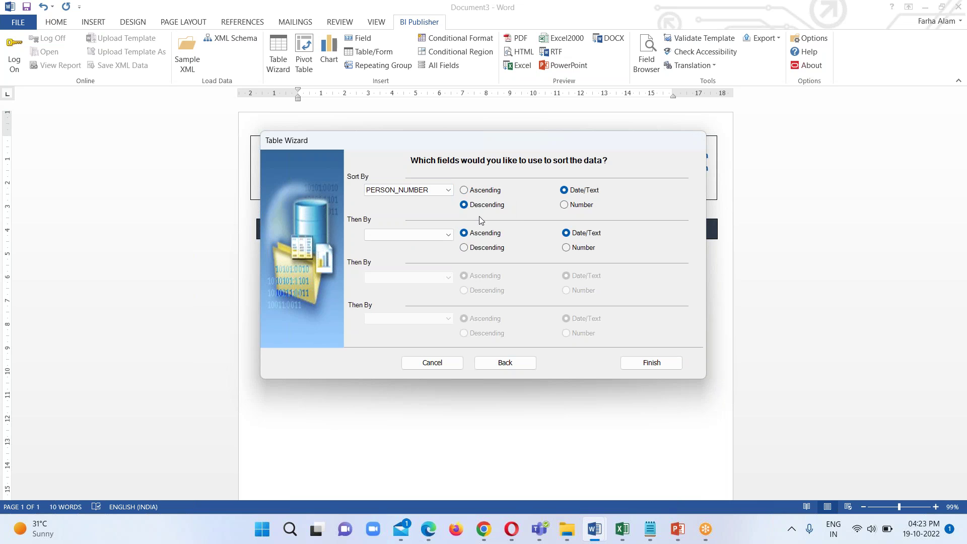
{"action": "left_click", "coordinate": [652, 362]}
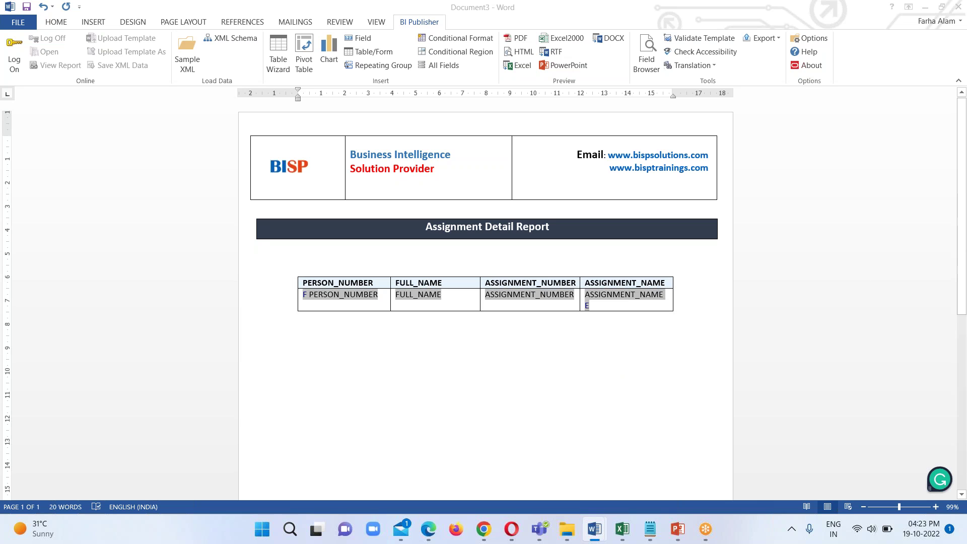
{"action": "left_click_drag", "start_coordinate": [671, 315], "coordinate": [708, 307]}
{"action": "left_click", "coordinate": [600, 296]}
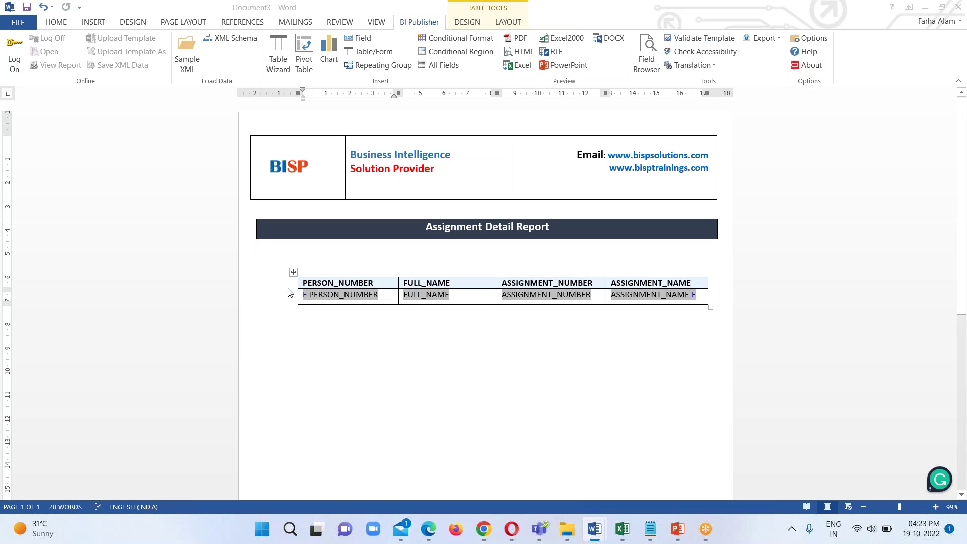
- Center the text of the entire data table
{"action": "left_click", "coordinate": [58, 22]}
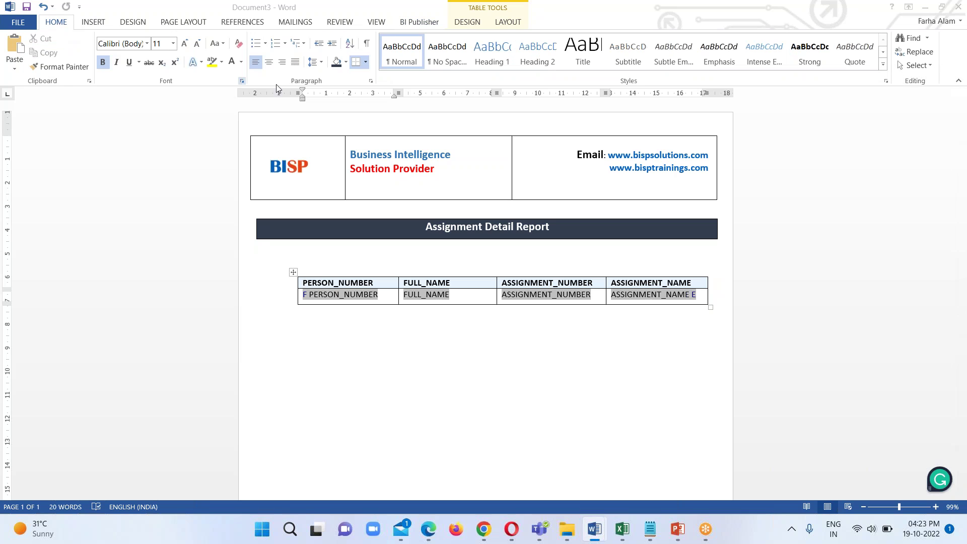
{"action": "left_click", "coordinate": [270, 64]}
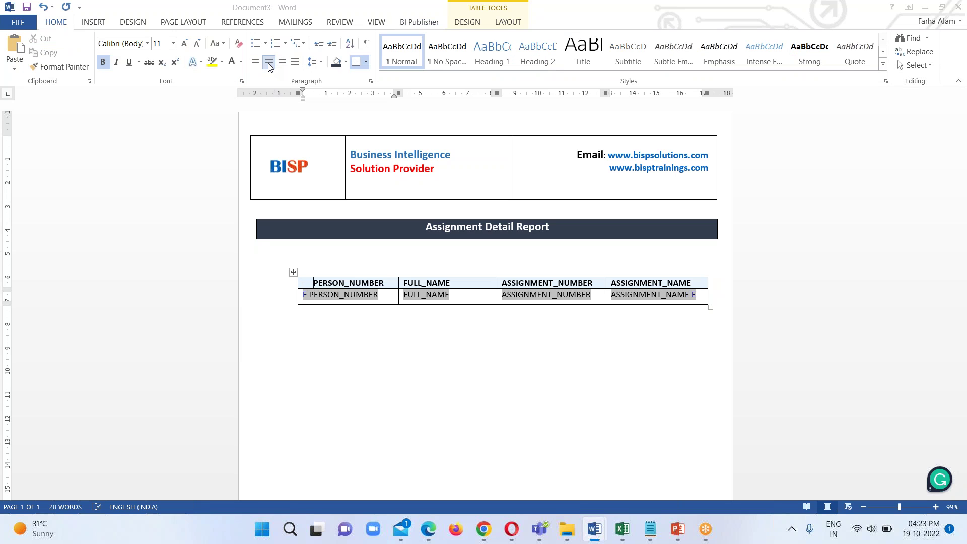
{"action": "left_click", "coordinate": [43, 7]}
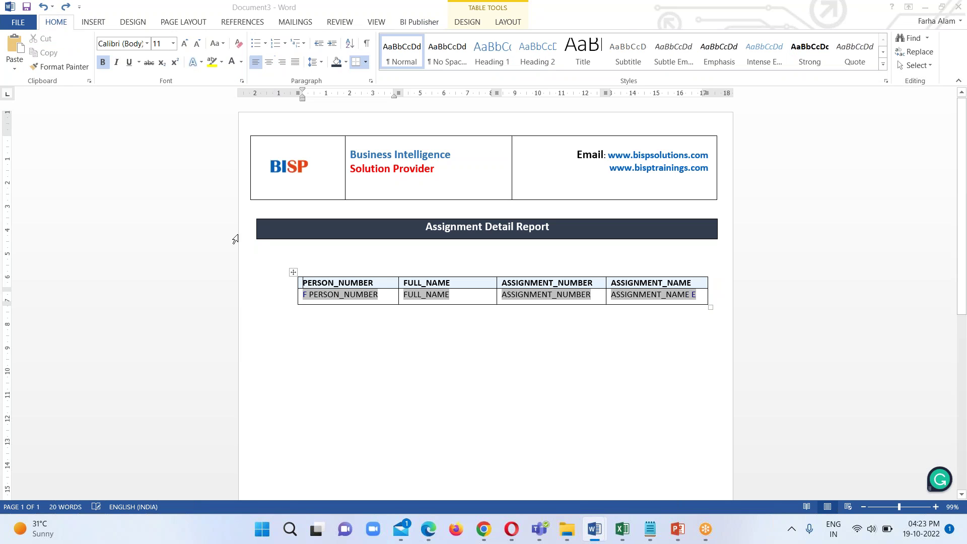
{"action": "left_click", "coordinate": [301, 275]}
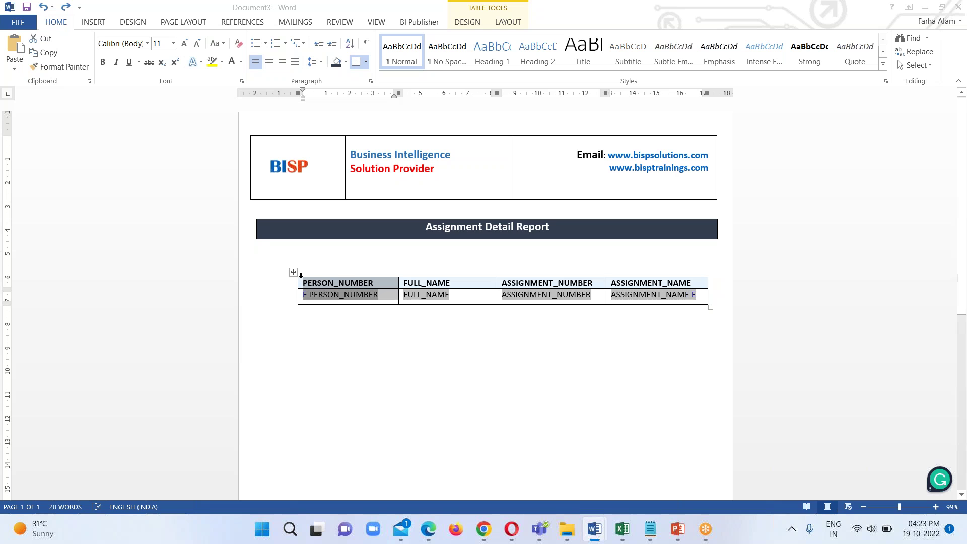
{"action": "key", "text": "Left"}
{"action": "left_click_drag", "start_coordinate": [305, 283], "coordinate": [658, 298]}
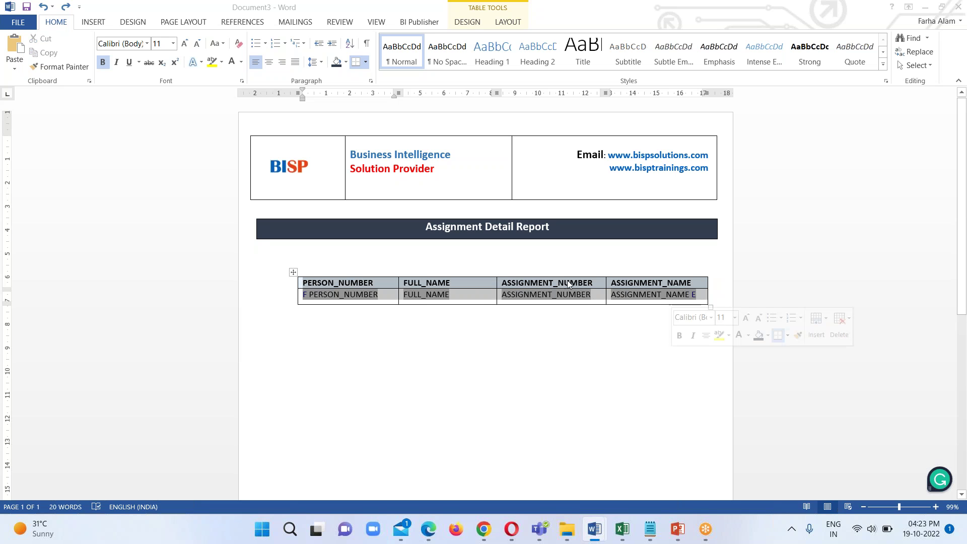
{"action": "left_click", "coordinate": [269, 63]}
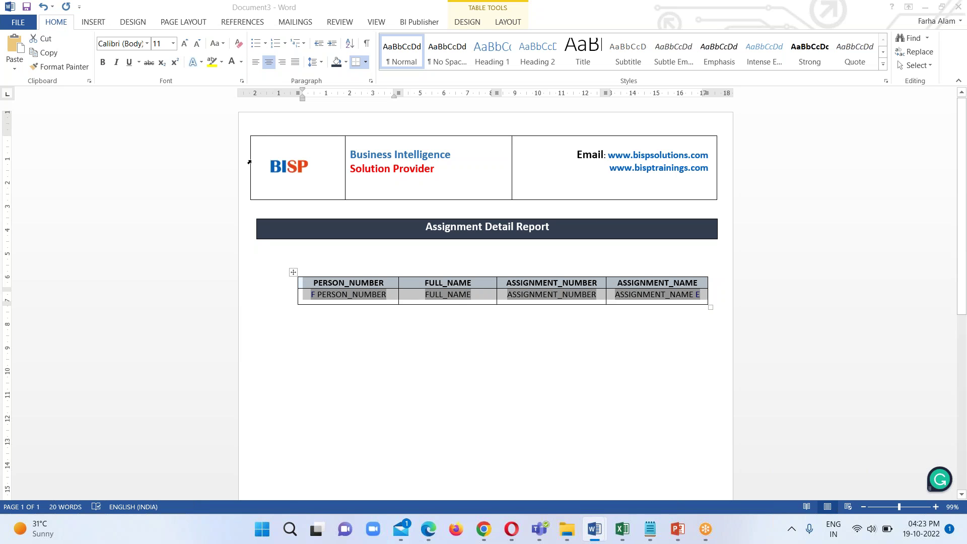
{"action": "left_click", "coordinate": [389, 280]}
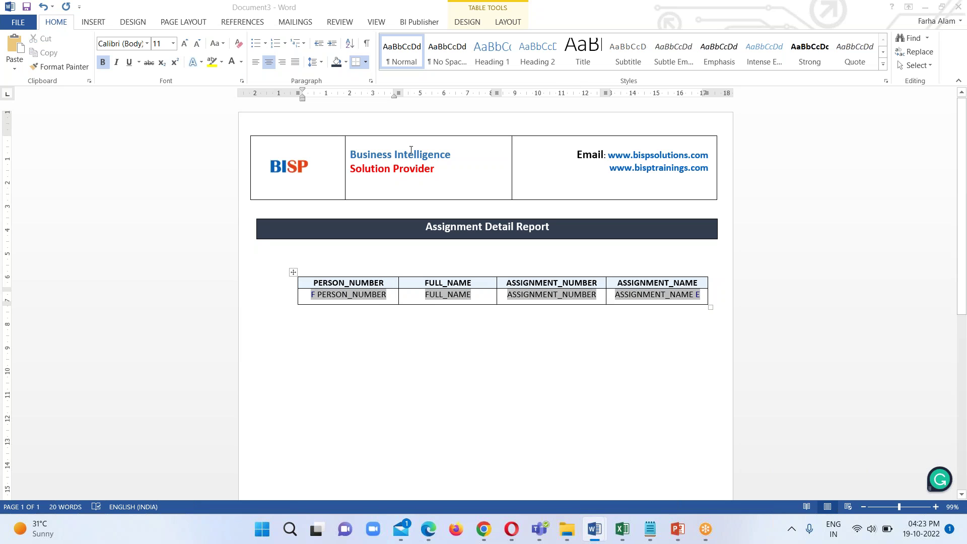
- Rename the PERSON_NUMBER header to Person Number using sentence case and removing the underscore
{"action": "left_click_drag", "start_coordinate": [313, 281], "coordinate": [384, 282]}
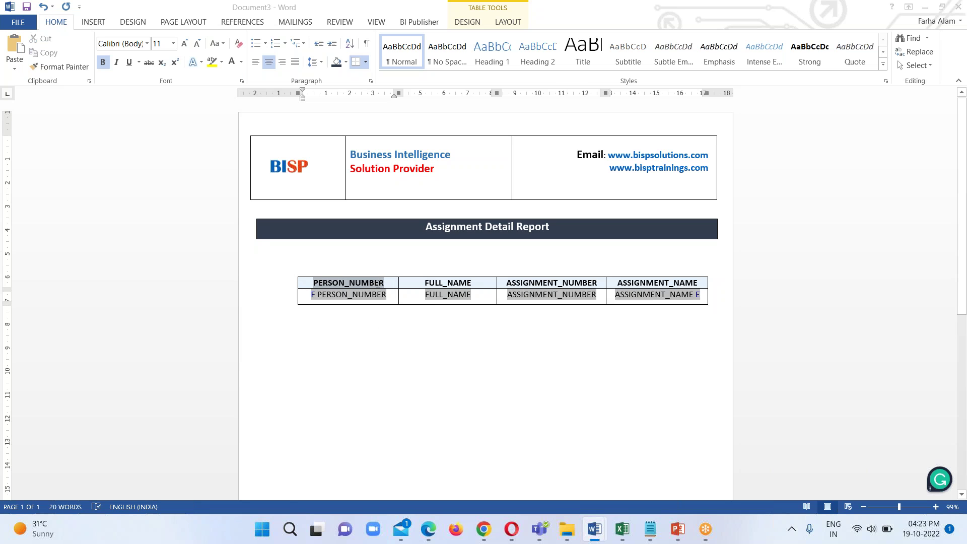
{"action": "left_click", "coordinate": [241, 61]}
{"action": "left_click", "coordinate": [206, 118]}
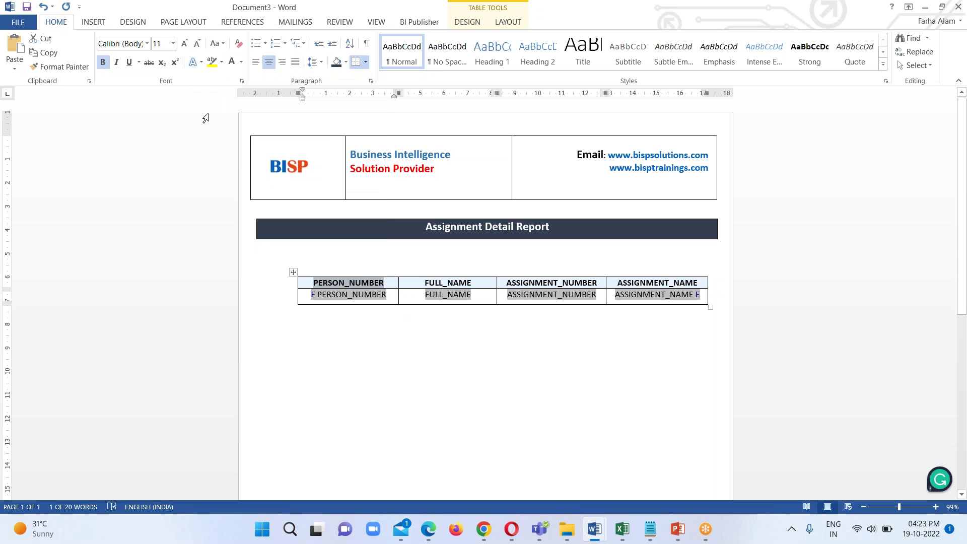
{"action": "left_click", "coordinate": [216, 43]}
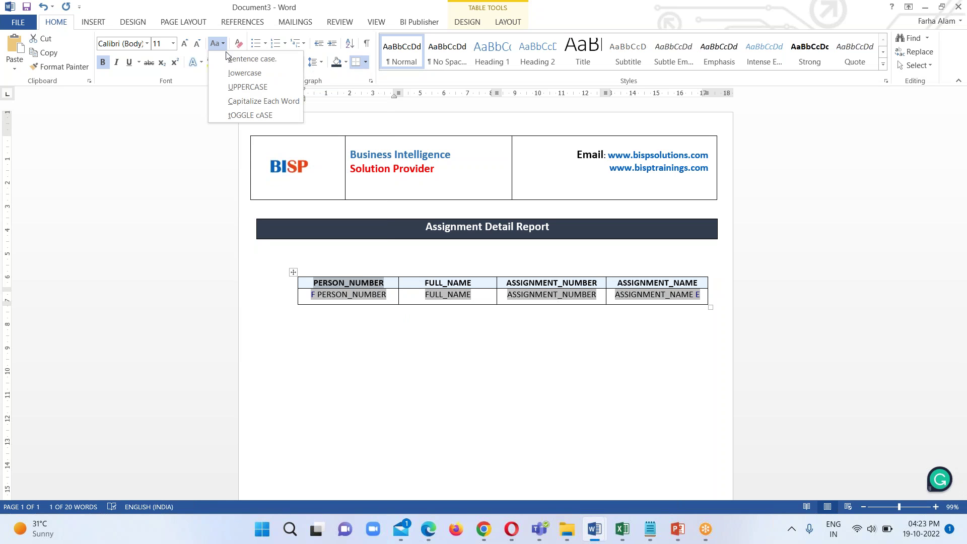
{"action": "left_click", "coordinate": [233, 59]}
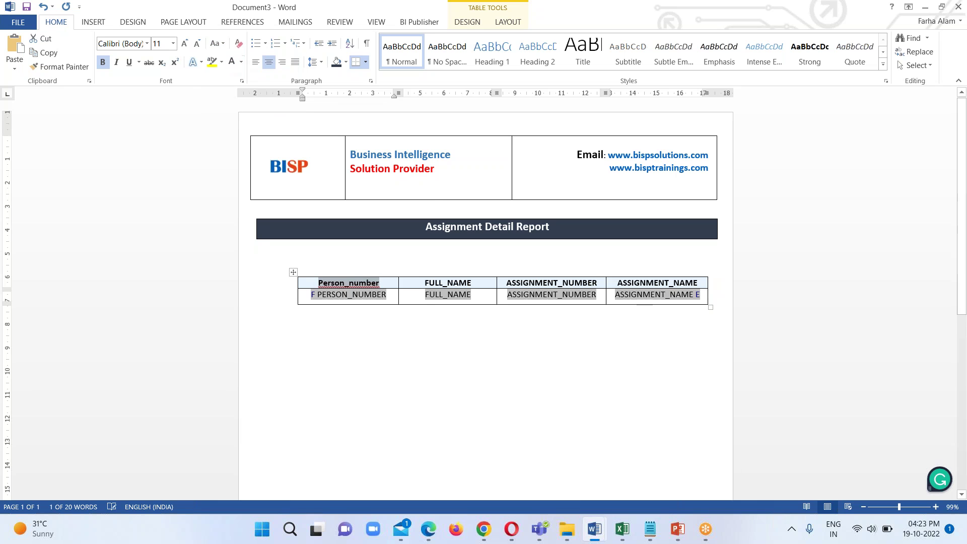
{"action": "left_click", "coordinate": [347, 283]}
{"action": "key", "text": "BackSpace"}
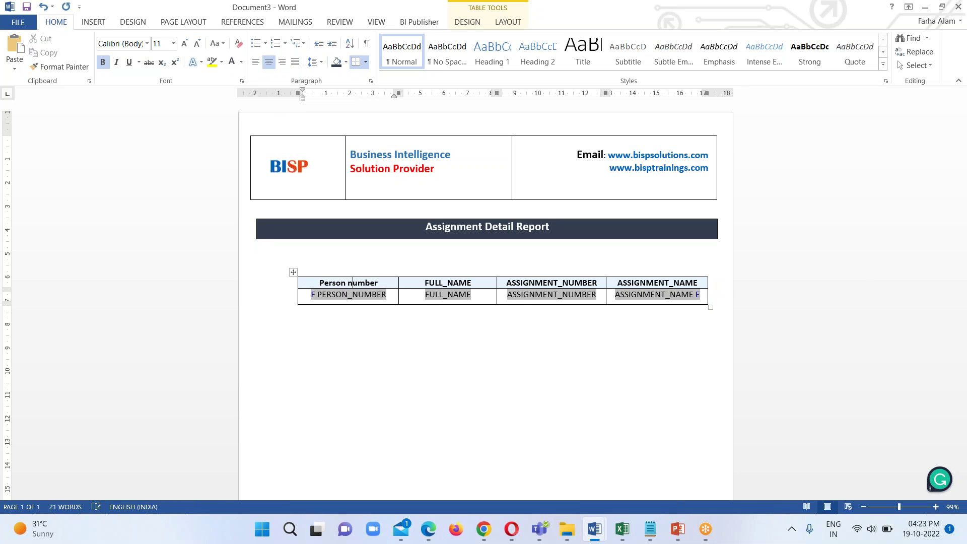
{"action": "type", "text": "Name"}
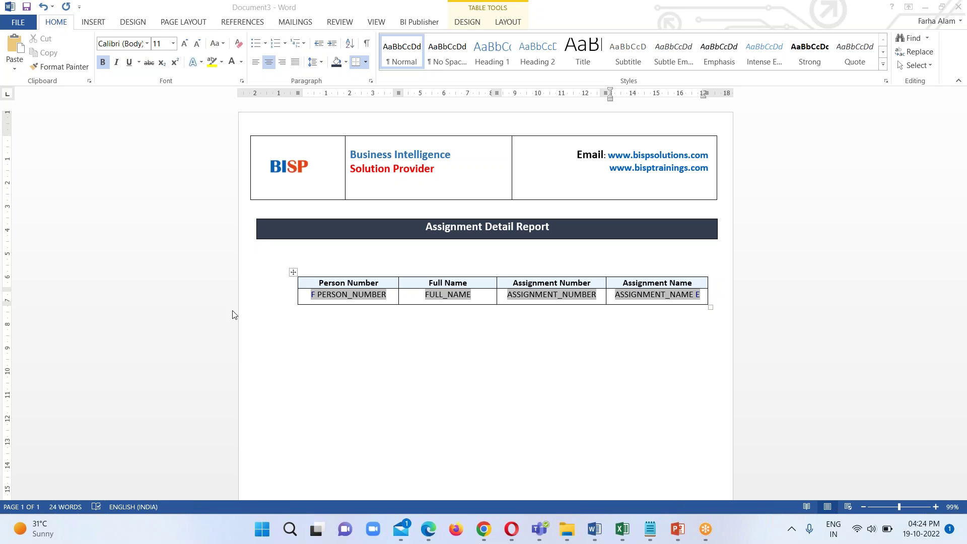
- Select the whole table and check its shading colours without applying any
{"action": "left_click", "coordinate": [310, 285]}
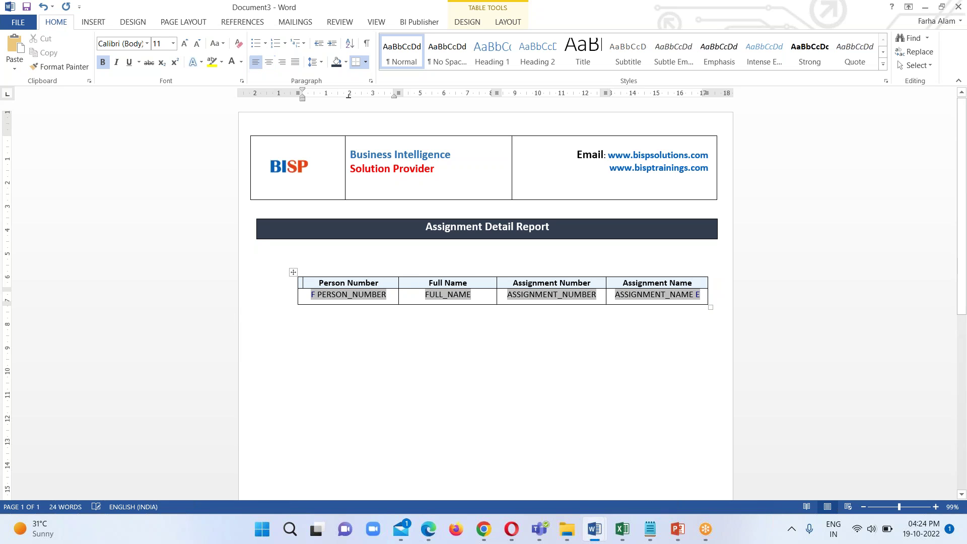
{"action": "right_click", "coordinate": [304, 283]}
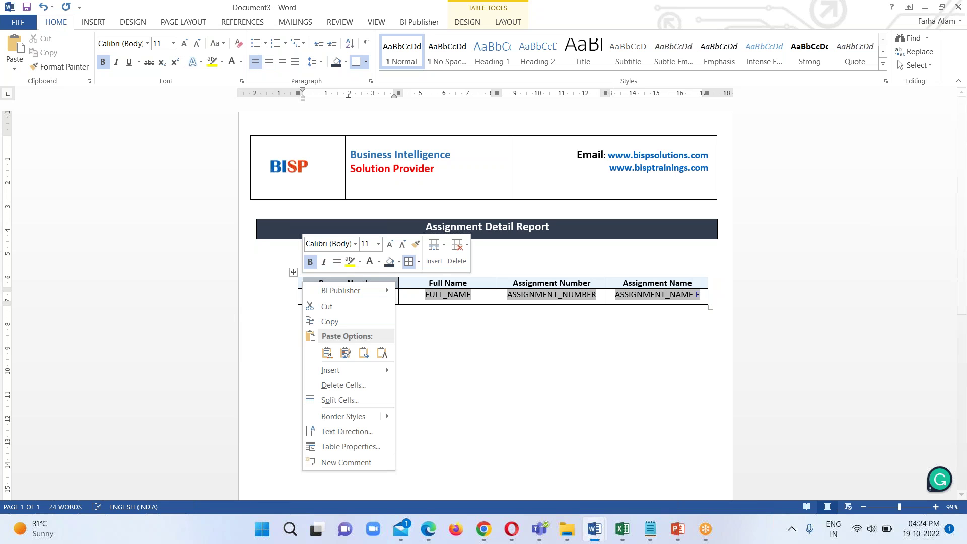
{"action": "key", "text": "Escape"}
{"action": "key", "text": "Left"}
{"action": "key", "text": "shift+Right"}
{"action": "key", "text": "shift+Right"}
{"action": "key", "text": "shift+Right"}
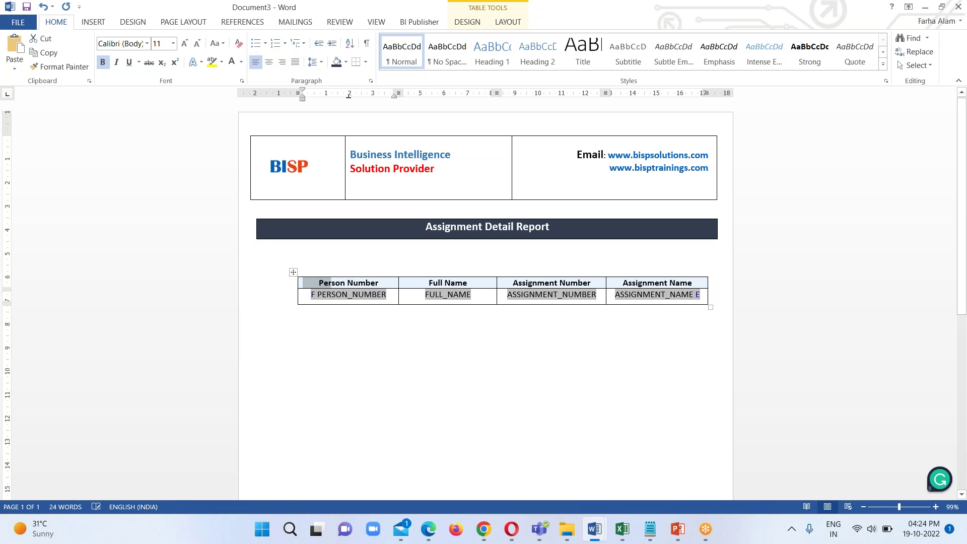
{"action": "left_click_drag", "start_coordinate": [705, 301], "coordinate": [310, 287]}
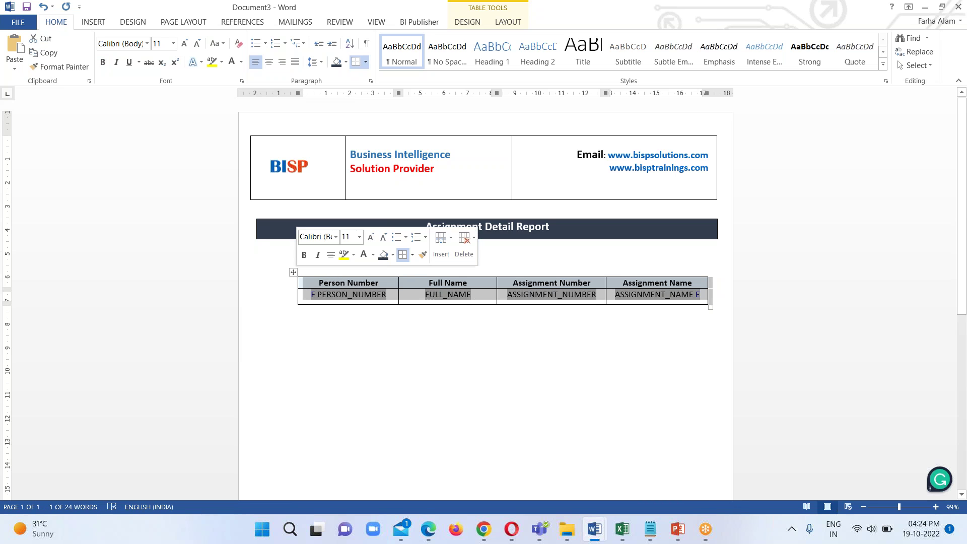
{"action": "right_click", "coordinate": [312, 280]}
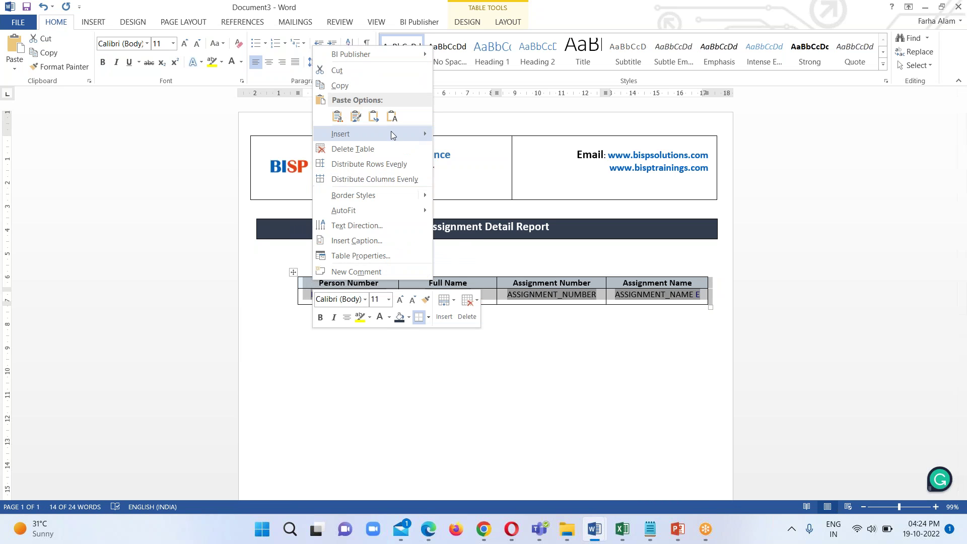
{"action": "left_click", "coordinate": [409, 318]}
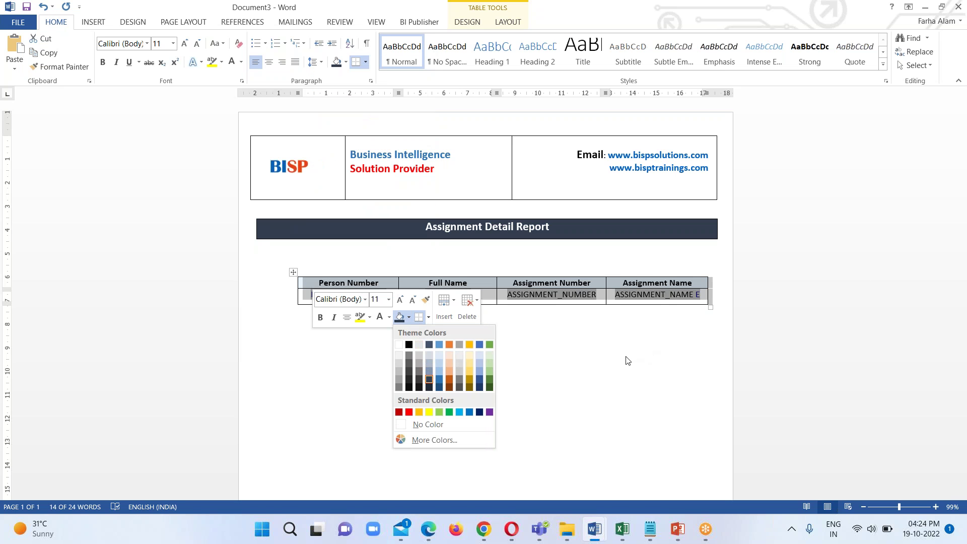
{"action": "key", "text": "Escape"}
- Reduce the table selection to just the header row
{"action": "left_click", "coordinate": [285, 288]}
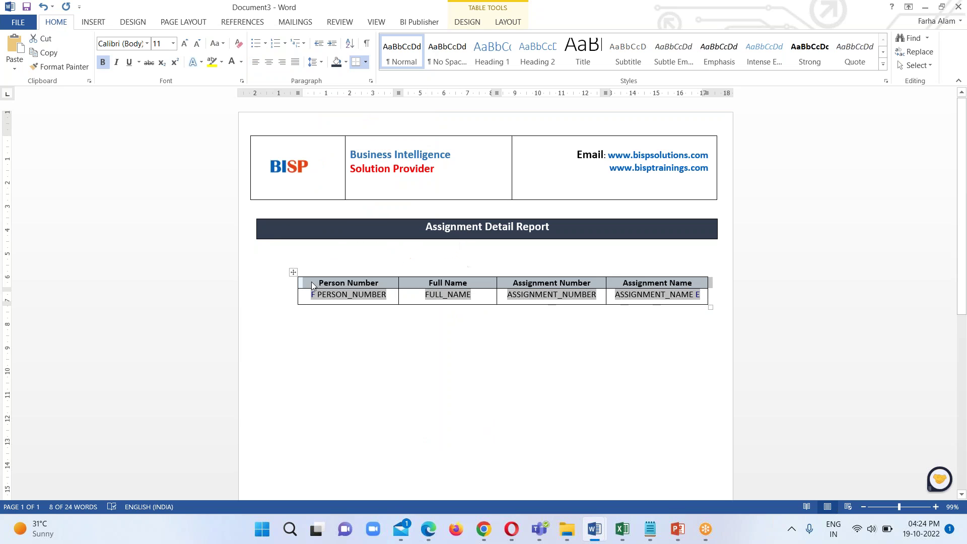
{"action": "left_click", "coordinate": [311, 282]}
{"action": "mouse_move", "coordinate": [306, 282]}
{"action": "left_mouse_down"}
{"action": "mouse_move", "coordinate": [353, 284]}
{"action": "mouse_move", "coordinate": [323, 338]}
{"action": "mouse_move", "coordinate": [305, 282]}
{"action": "left_mouse_up"}
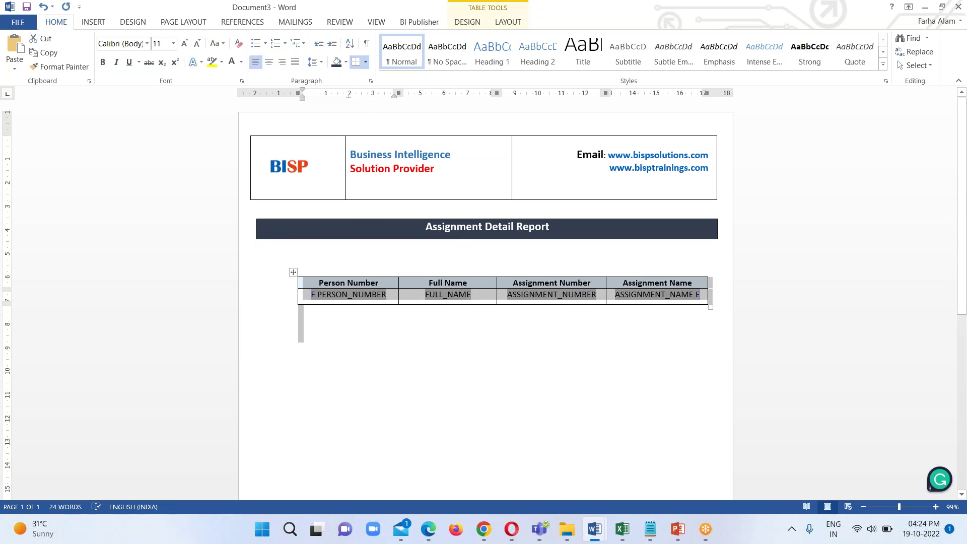
{"action": "key", "text": "shift+Left"}
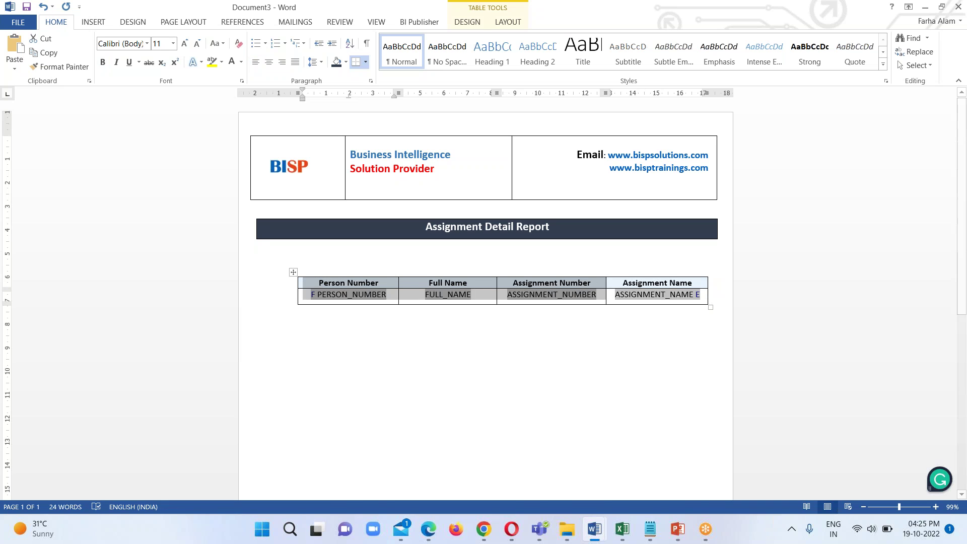
{"action": "key", "text": "shift+Up"}
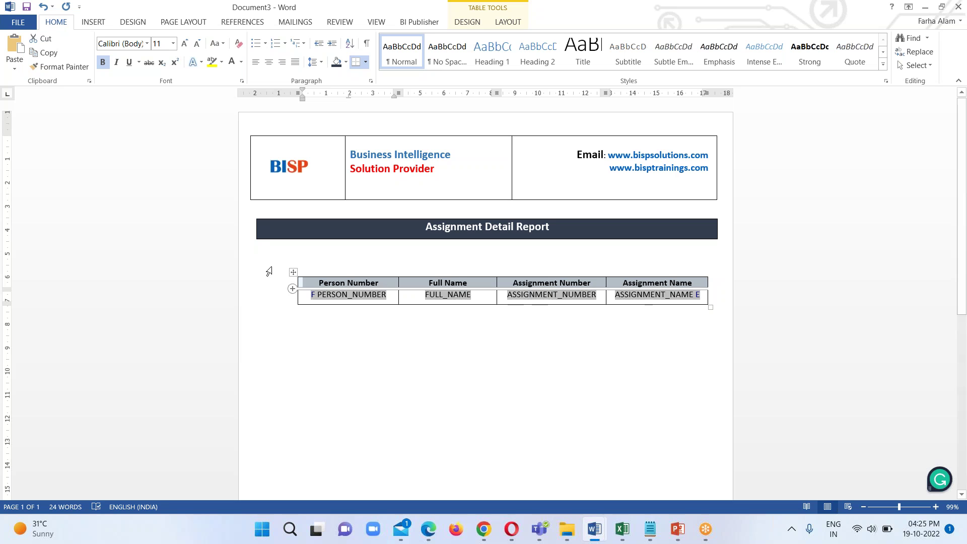
- Shade the header row dark grey and set its heading text to a light font colour
{"action": "right_click", "coordinate": [482, 283]}
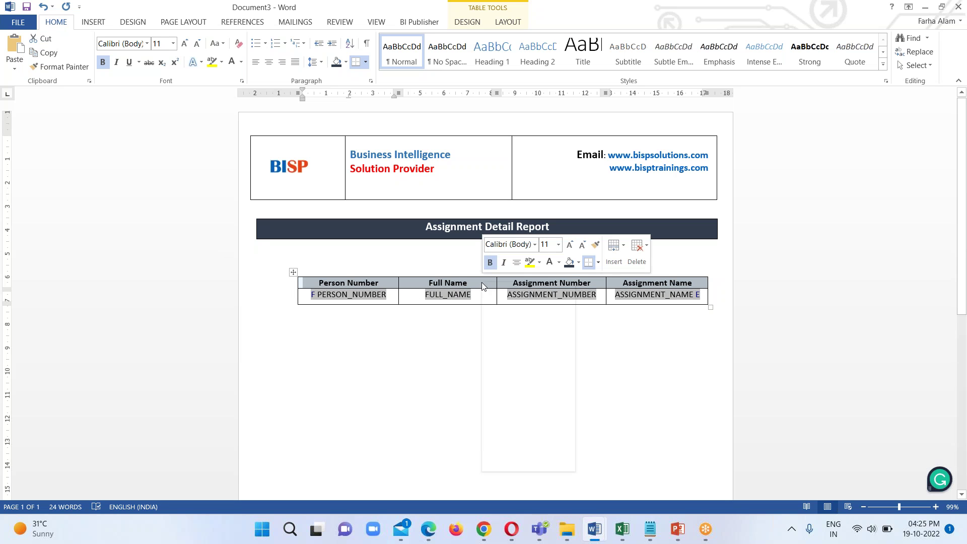
{"action": "left_click", "coordinate": [579, 263]}
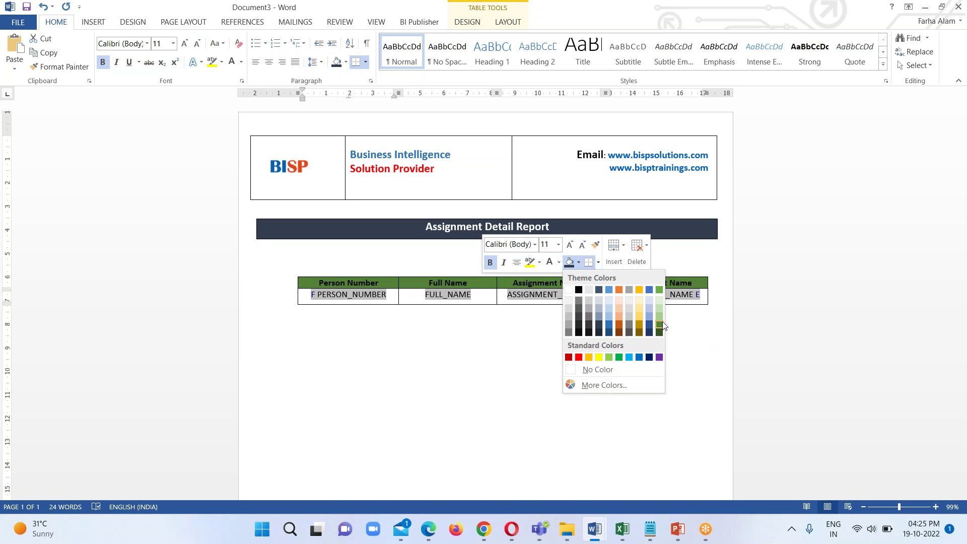
{"action": "left_click", "coordinate": [587, 320]}
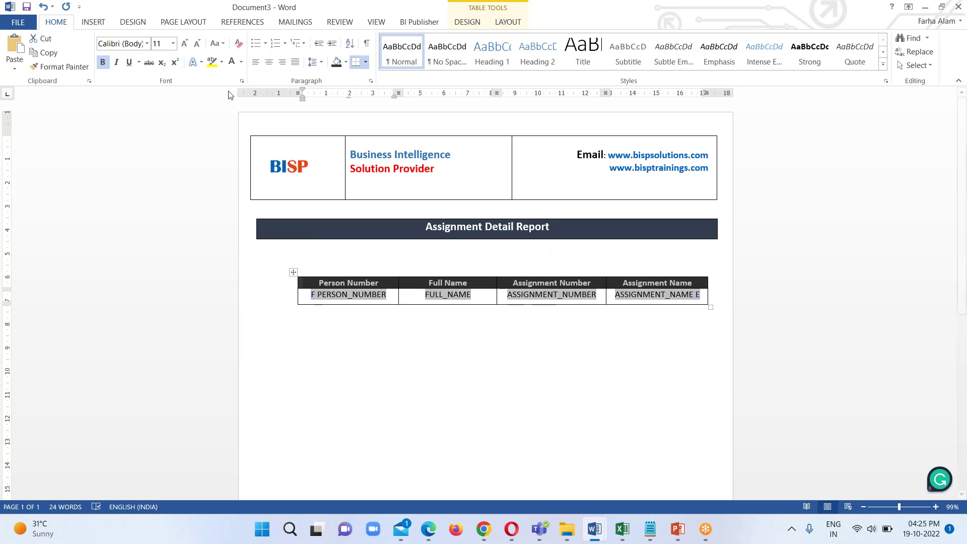
{"action": "left_click", "coordinate": [242, 62]}
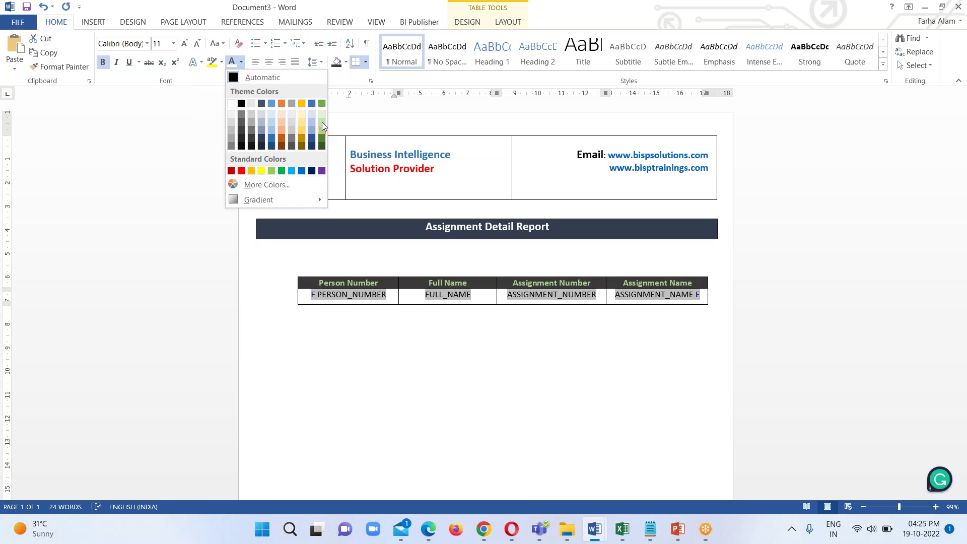
{"action": "left_click", "coordinate": [322, 113]}
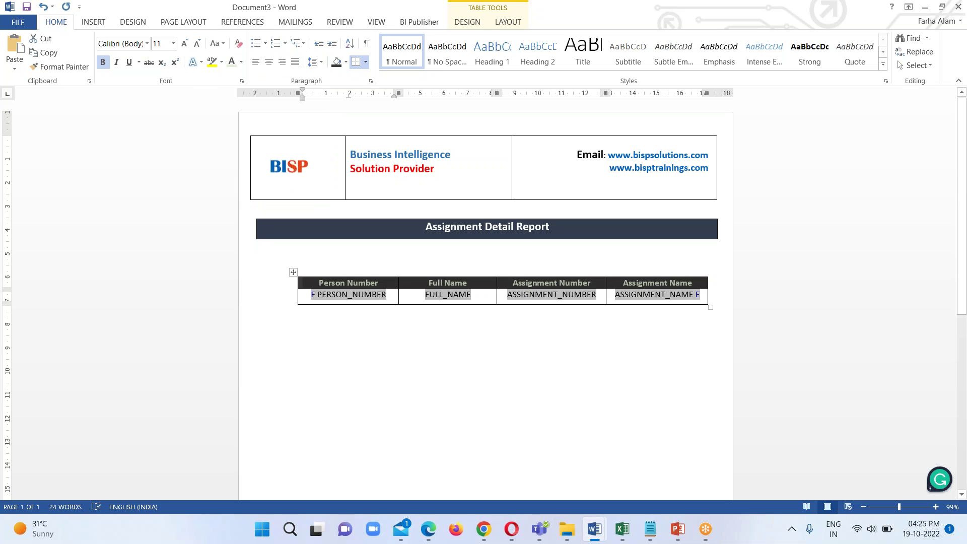
{"action": "left_click", "coordinate": [656, 339]}
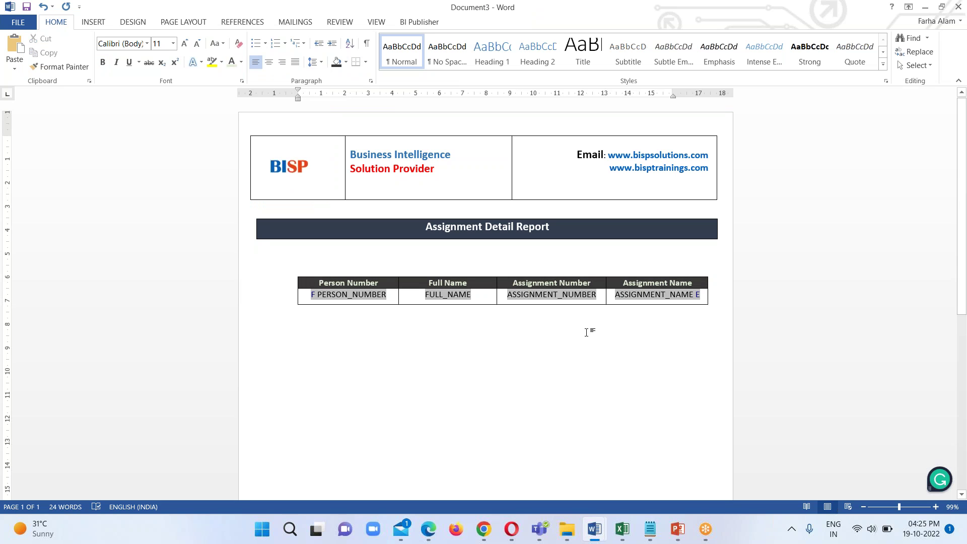
- Select the BISP logo header table and apply No Border to remove all its borders
{"action": "left_click", "coordinate": [260, 141]}
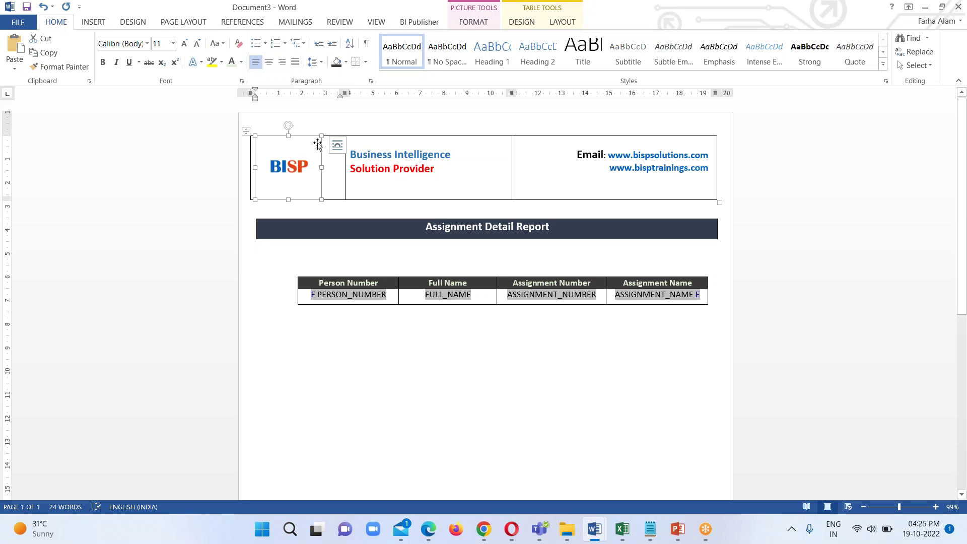
{"action": "left_click", "coordinate": [489, 163]}
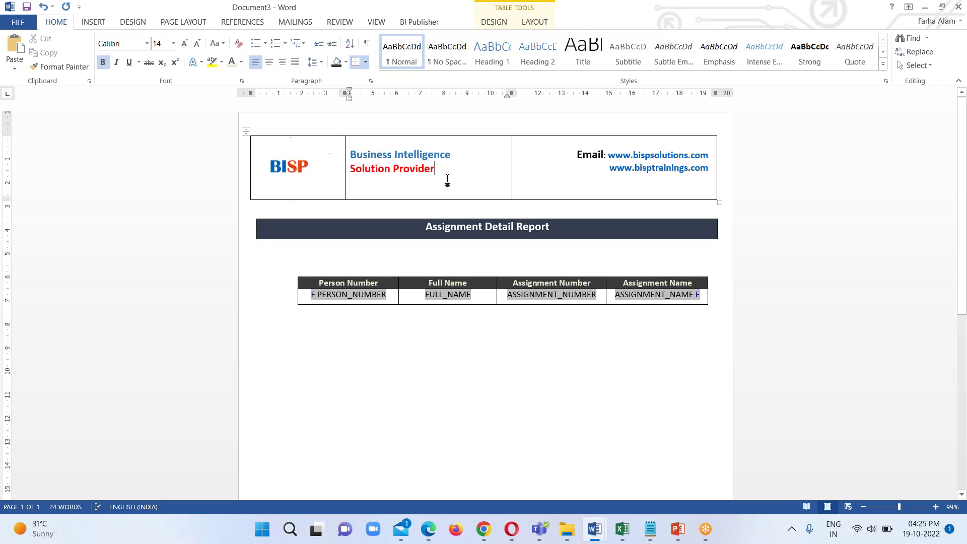
{"action": "left_click", "coordinate": [247, 132]}
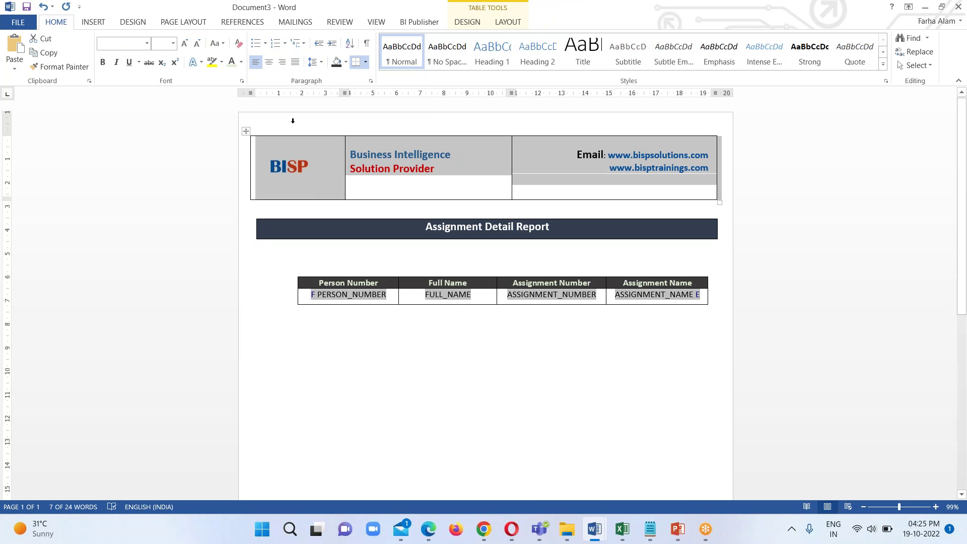
{"action": "left_click", "coordinate": [467, 22]}
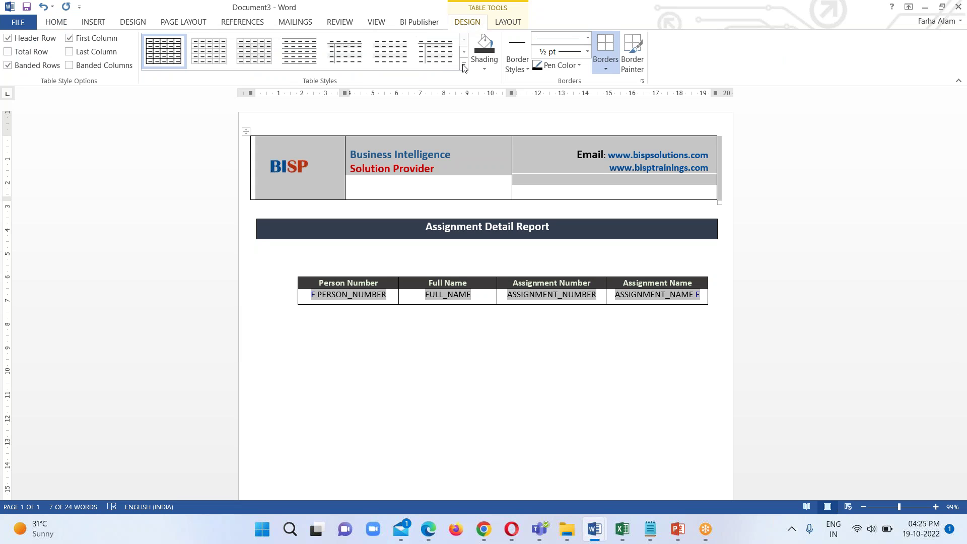
{"action": "left_click", "coordinate": [606, 70]}
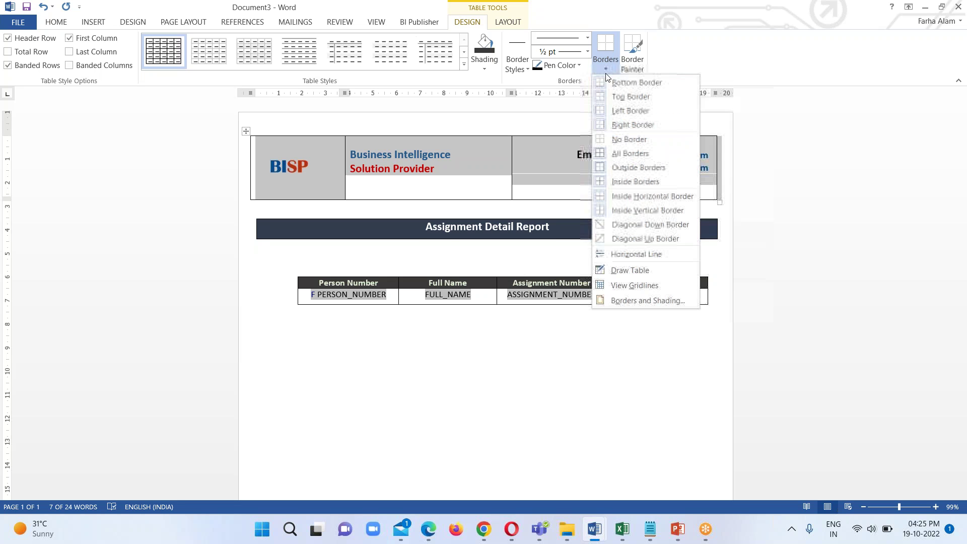
{"action": "left_click", "coordinate": [629, 140]}
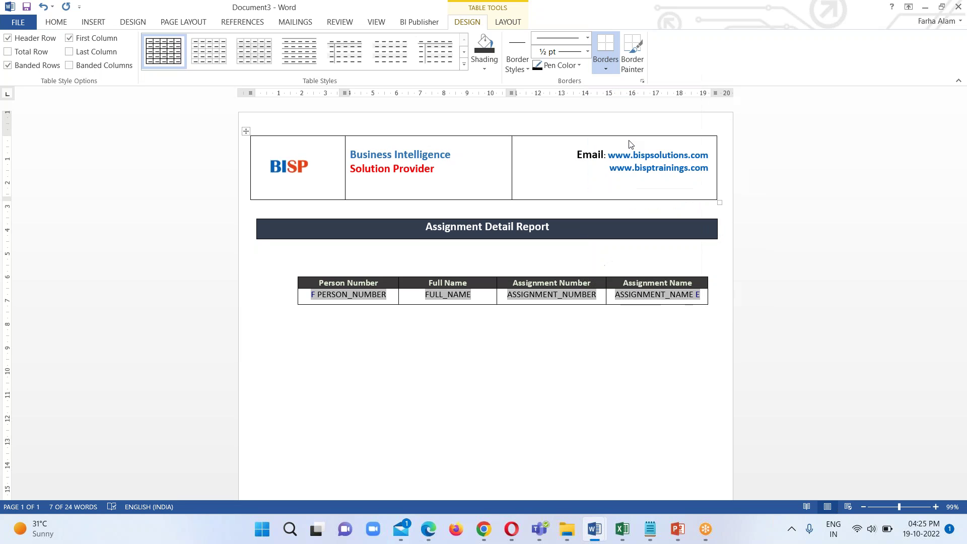
{"action": "left_click", "coordinate": [464, 426]}
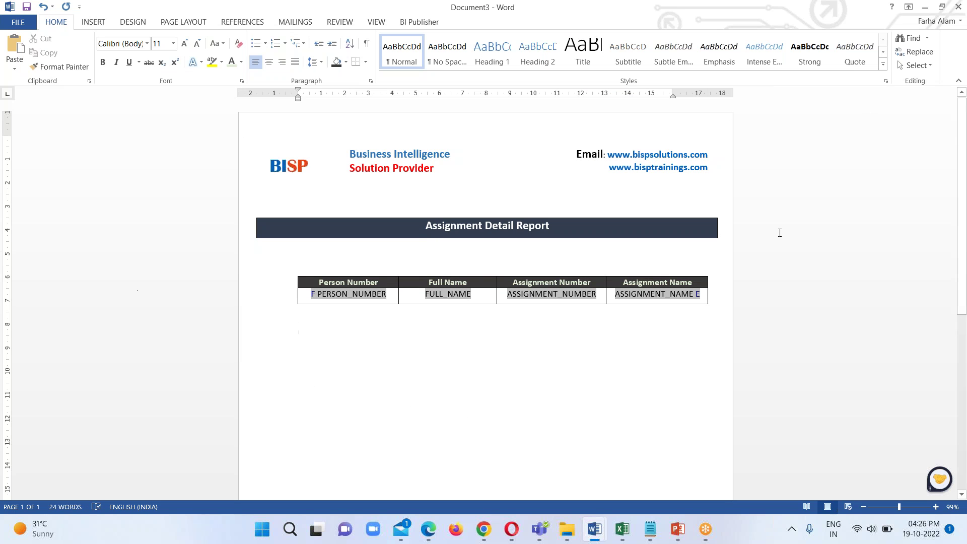
- Generate an RTF preview, saving the template as 'Assignment Details RTF Report'
{"action": "left_click", "coordinate": [420, 23]}
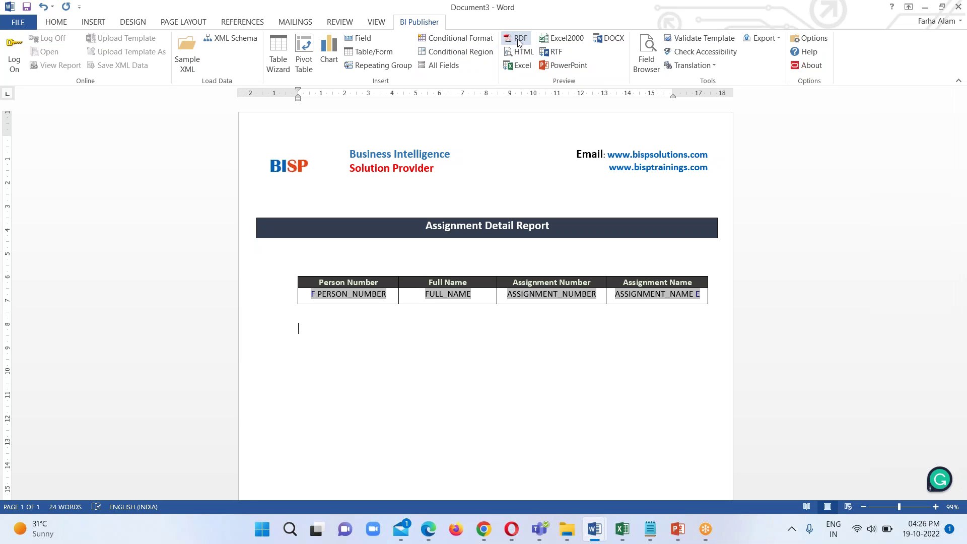
{"action": "left_click", "coordinate": [555, 53]}
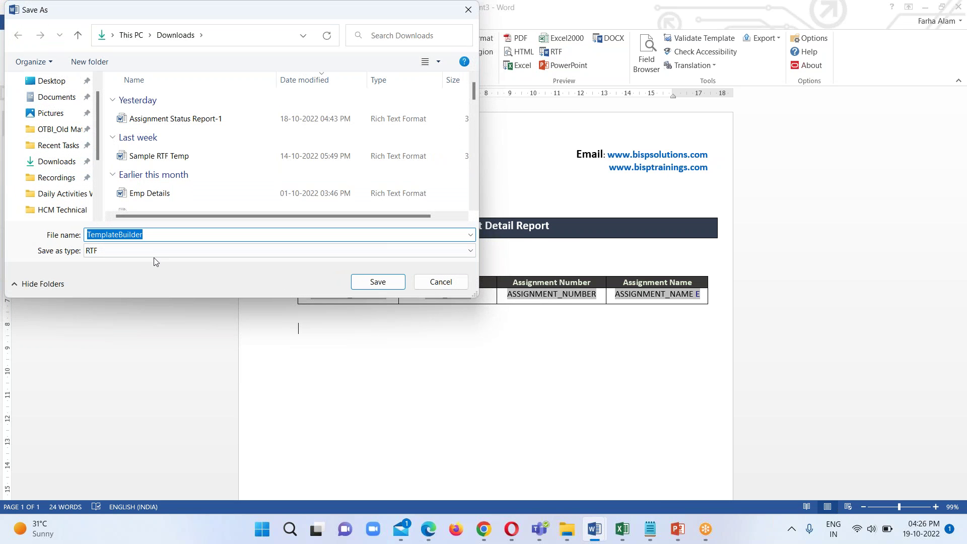
{"action": "type", "text": "Assignmk"}
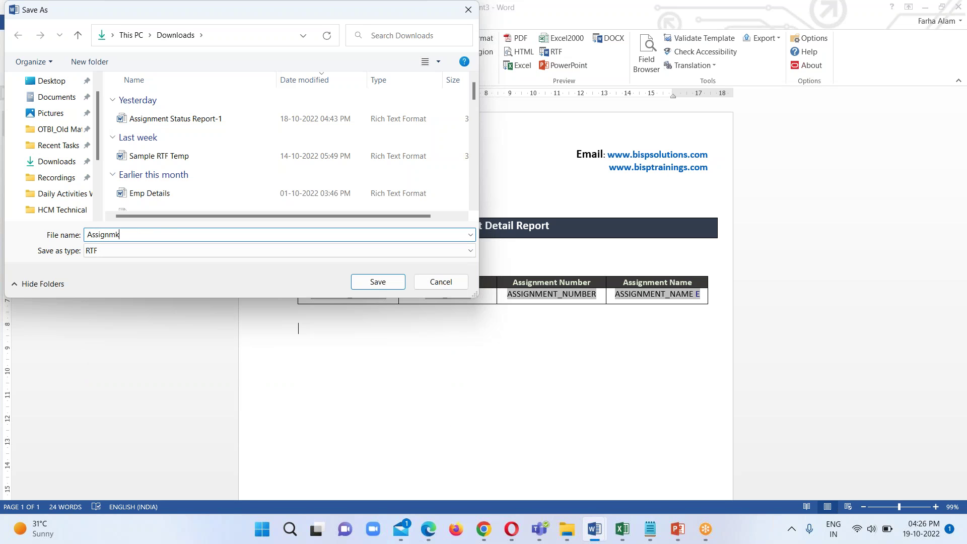
{"action": "key", "text": "BackSpace"}
{"action": "type", "text": "ent "}
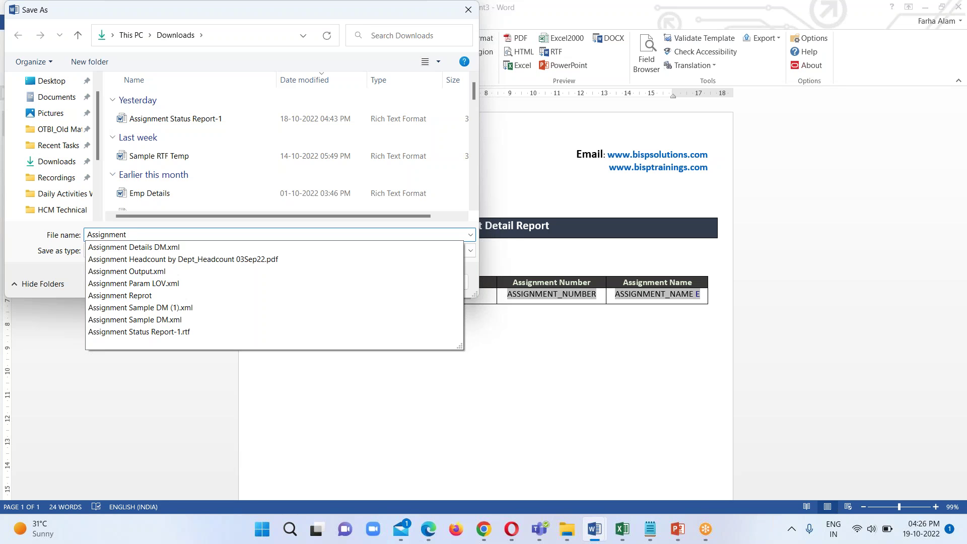
{"action": "type", "text": "Details "}
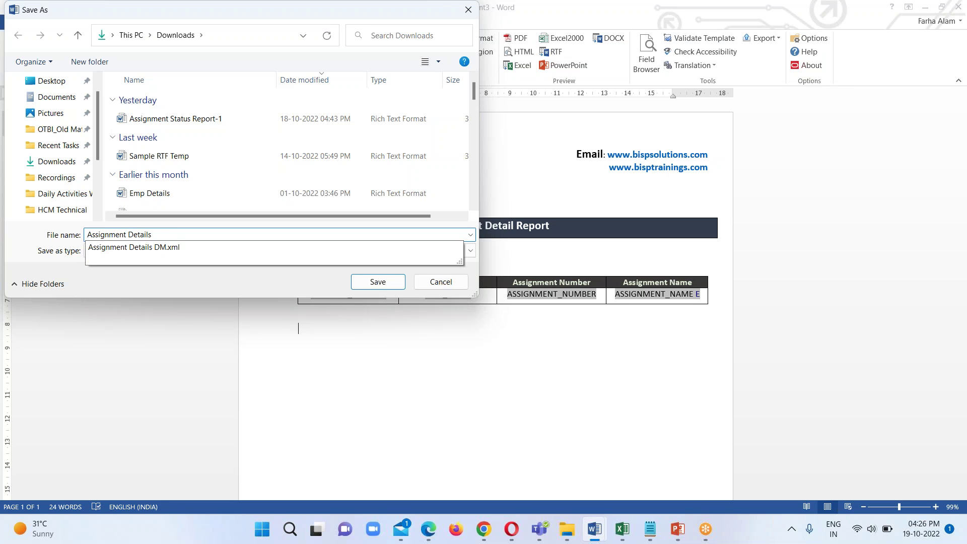
{"action": "type", "text": "RTF "}
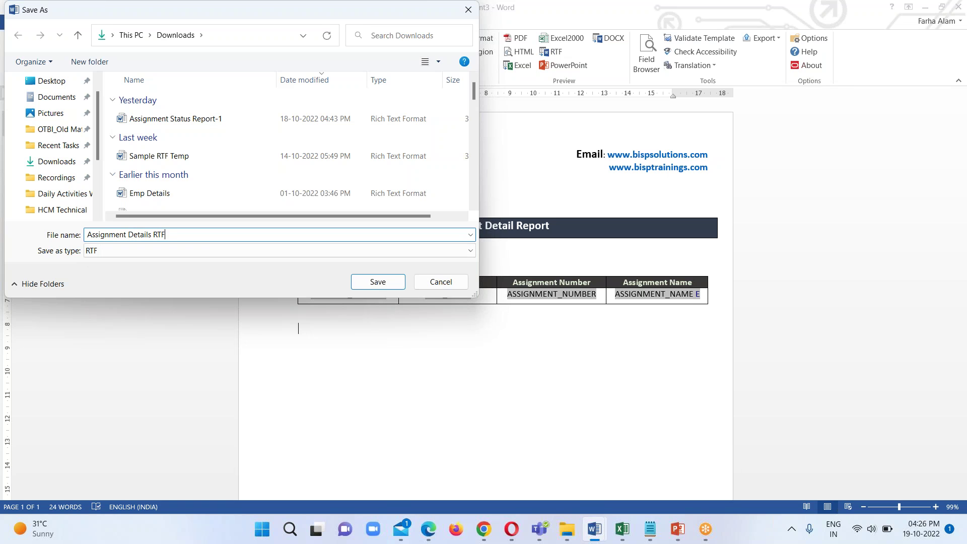
{"action": "type", "text": "Report"}
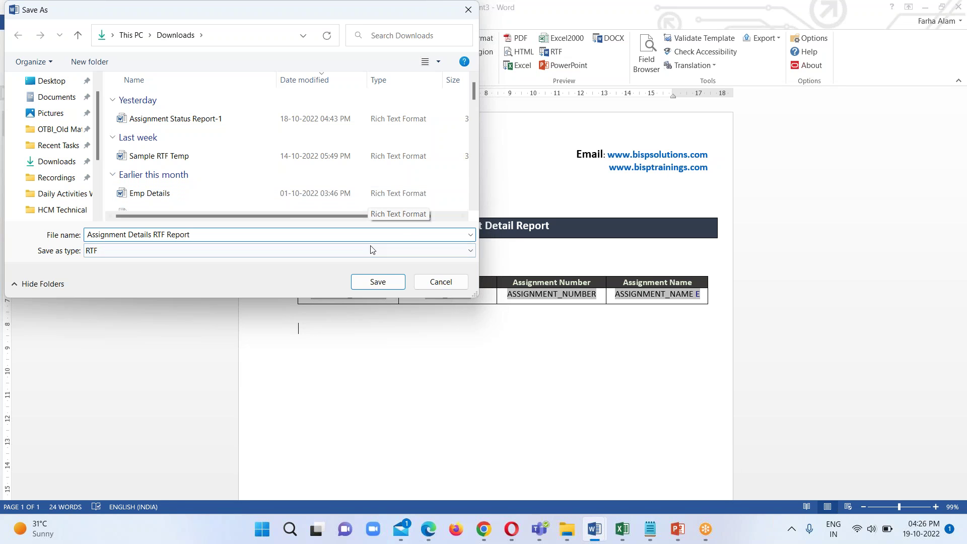
{"action": "left_click", "coordinate": [367, 284]}
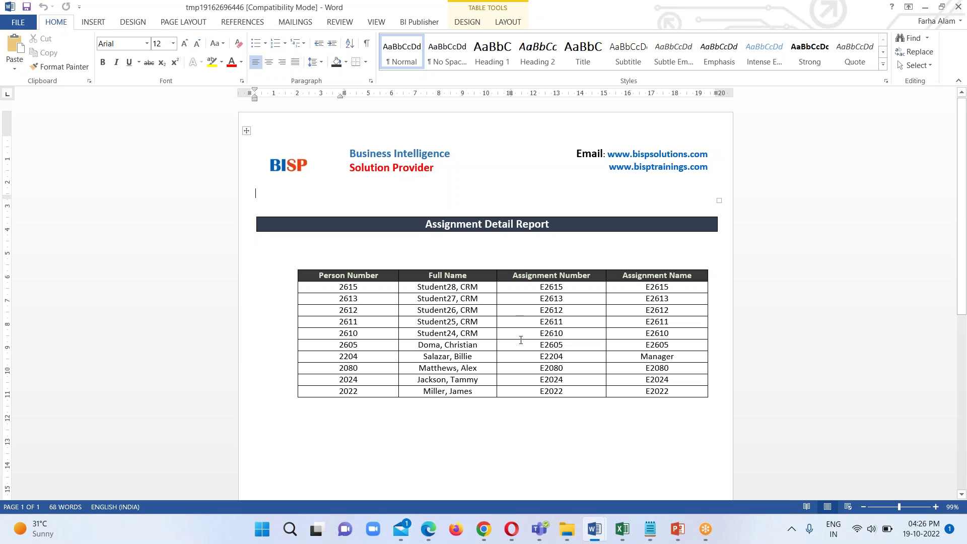
- Review the RTF preview's assignment data rows, then bring the PowerPoint webinar deck forward
{"action": "scroll", "coordinate": [633, 349], "scroll_direction": "down", "scroll_amount": 2}
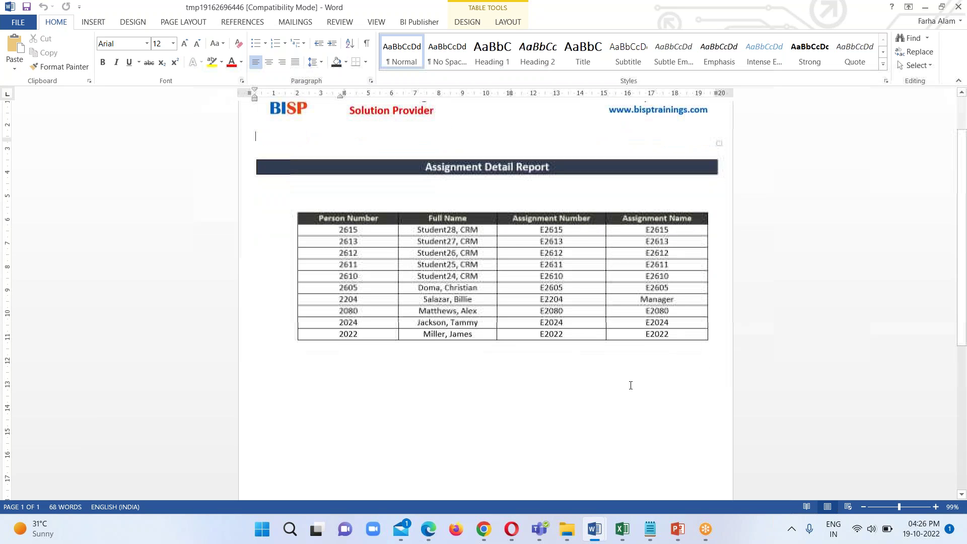
{"action": "scroll", "coordinate": [551, 416], "scroll_direction": "up", "scroll_amount": 2}
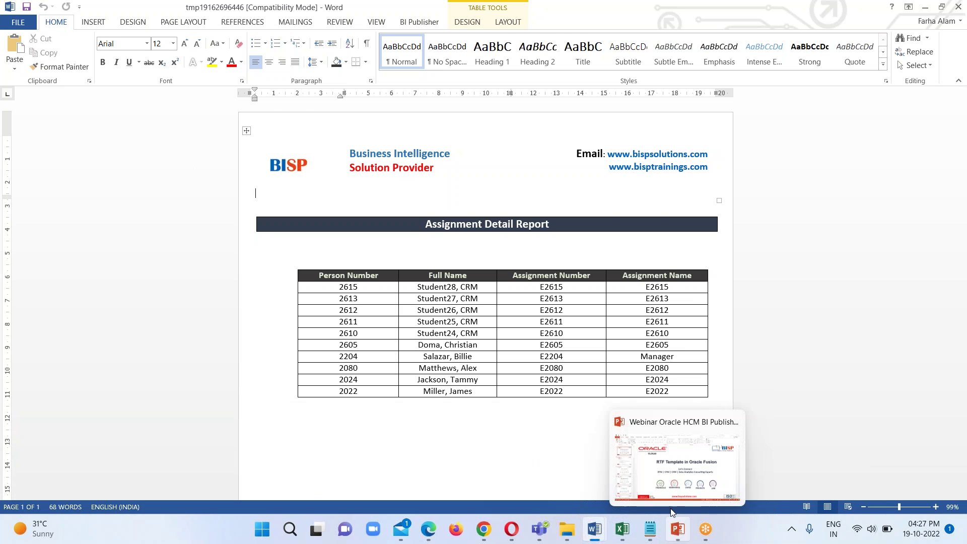
{"action": "left_click", "coordinate": [668, 481]}
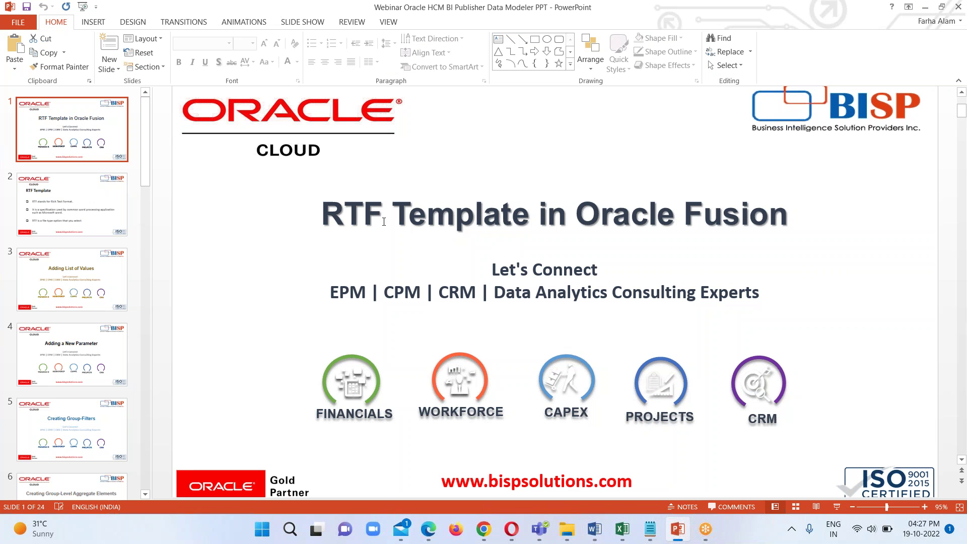